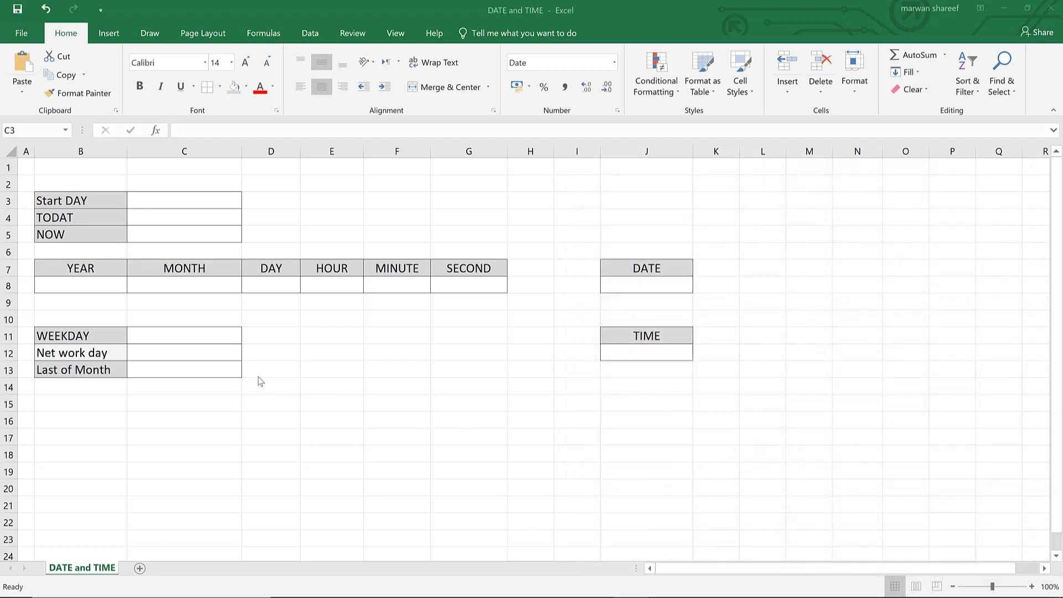
Step: Enter 01/01/2020 as the Start DAY date in C3 and check the stored value
{"action": "left_click", "coordinate": [156, 198]}
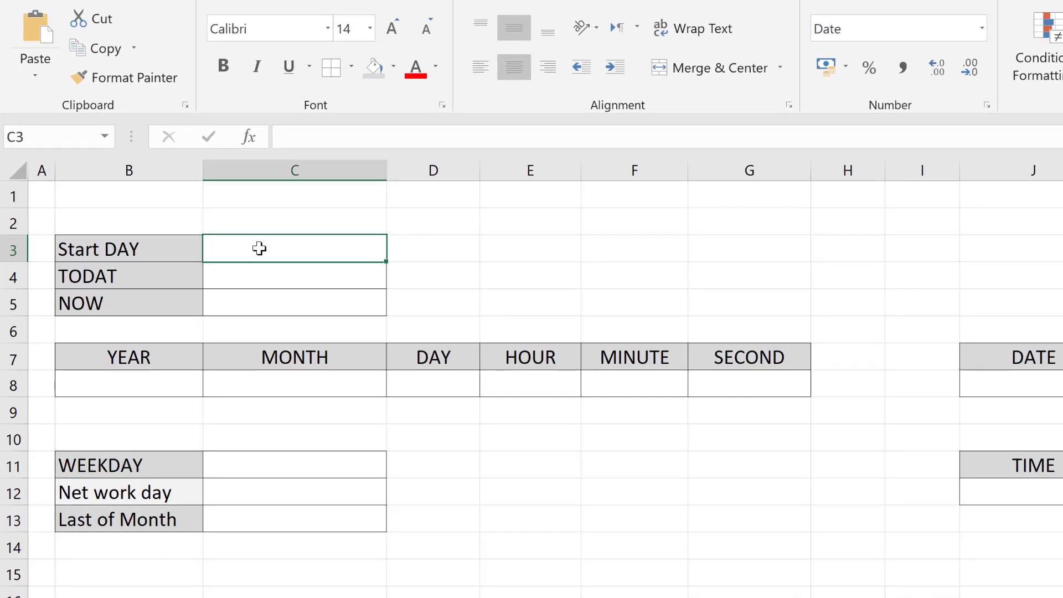
{"action": "type", "text": "1"}
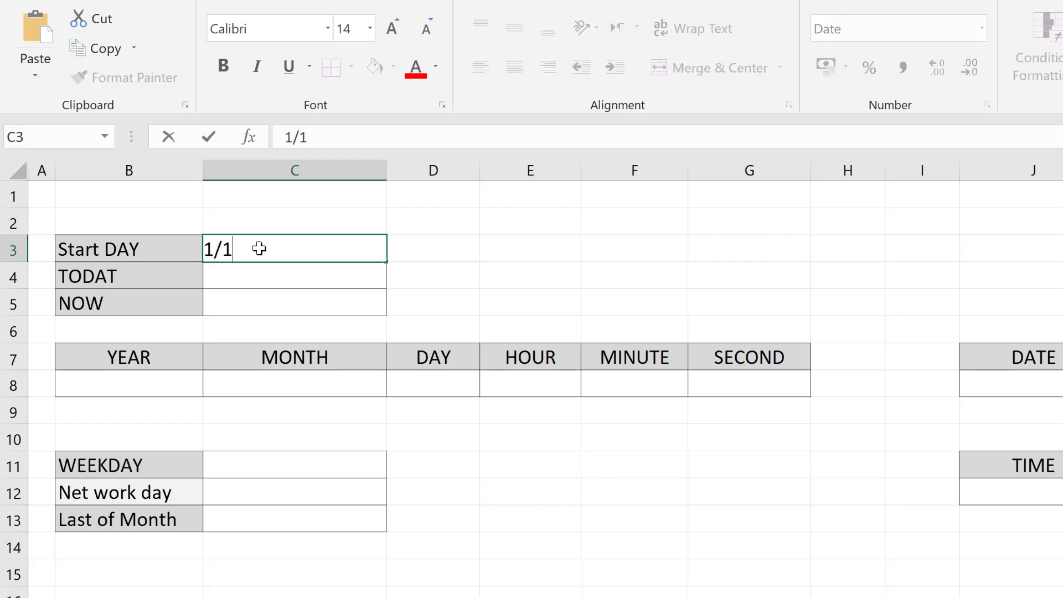
{"action": "type", "text": "/01/2020"}
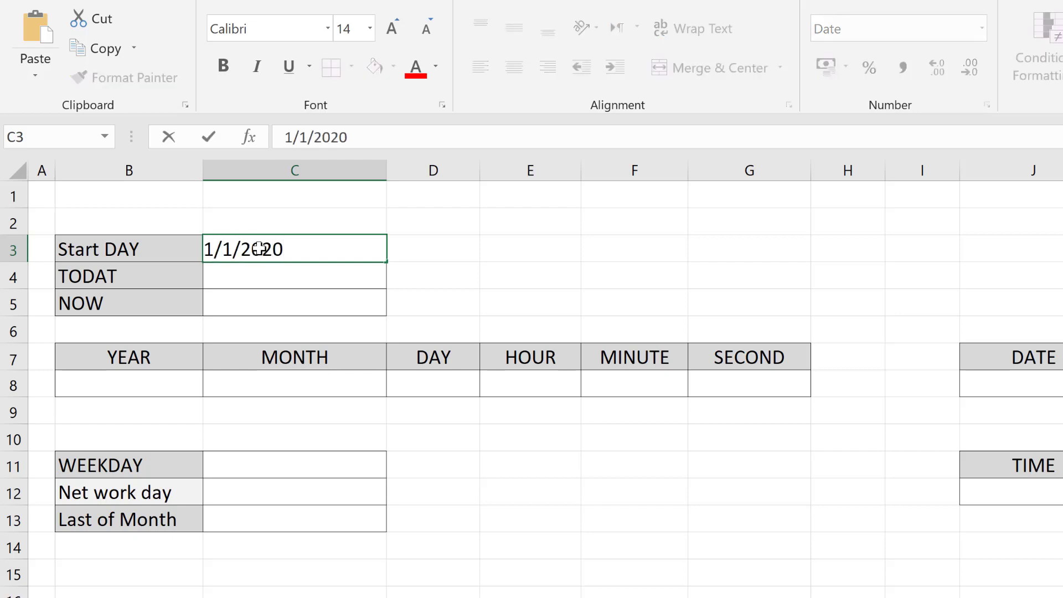
{"action": "key", "text": "Return"}
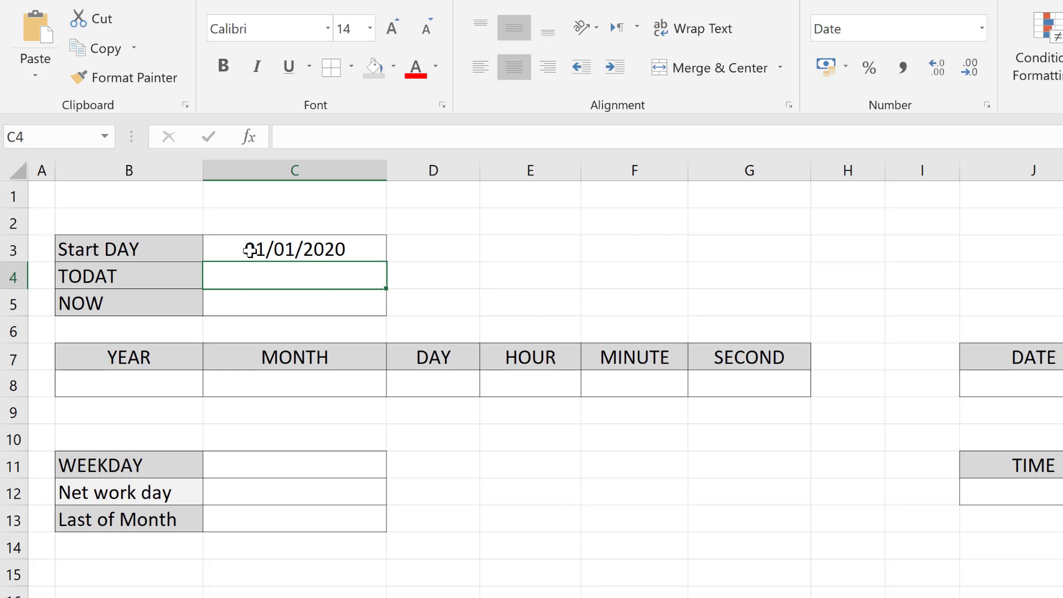
{"action": "left_click", "coordinate": [250, 250]}
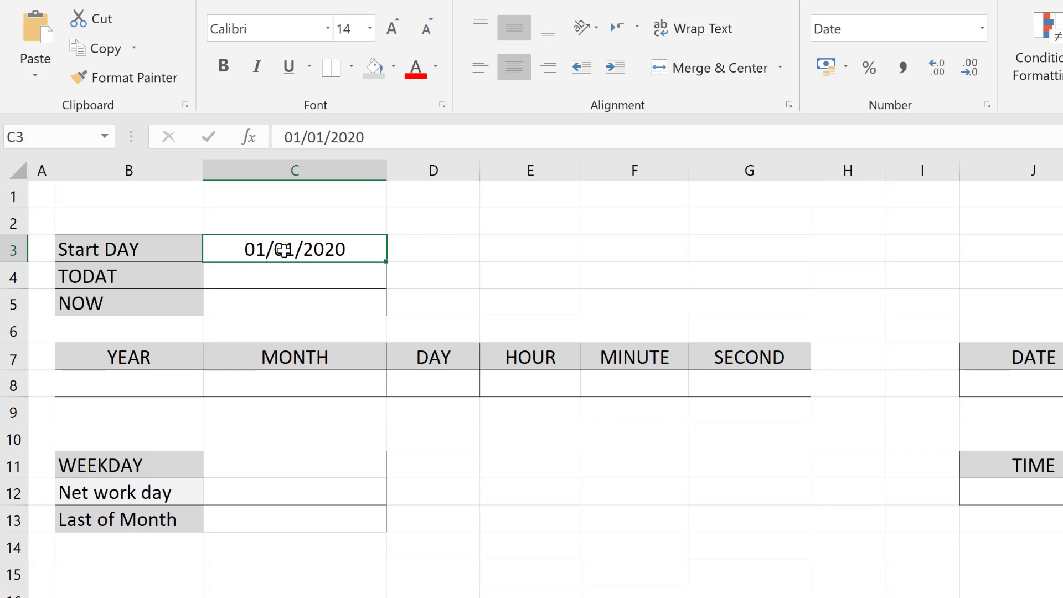
Step: Enter =TODAY() in the TODAT cell C4 so it shows 26/05/2020
{"action": "left_click", "coordinate": [256, 274]}
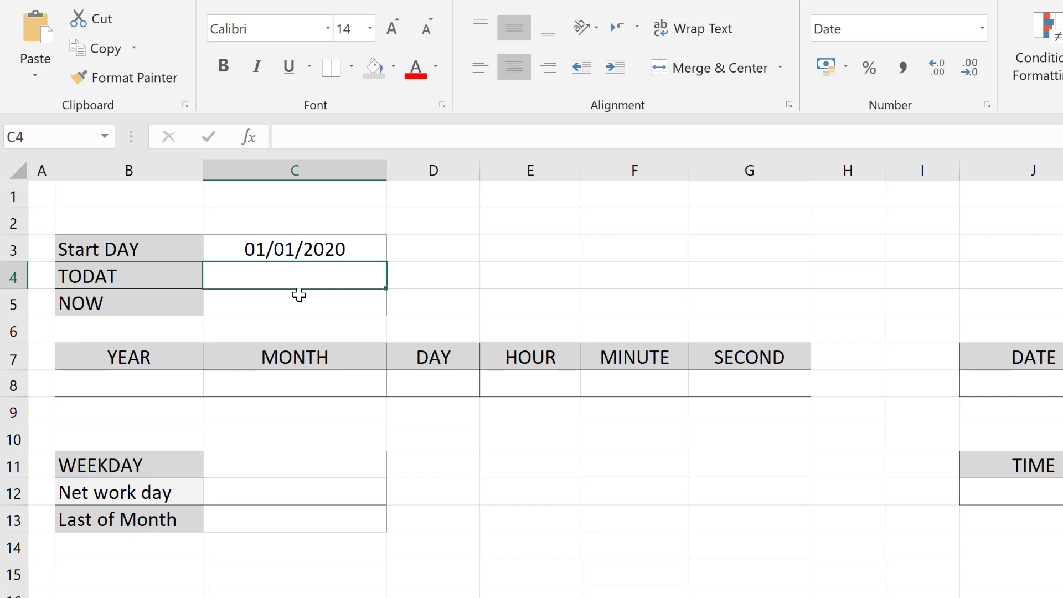
{"action": "type", "text": "="}
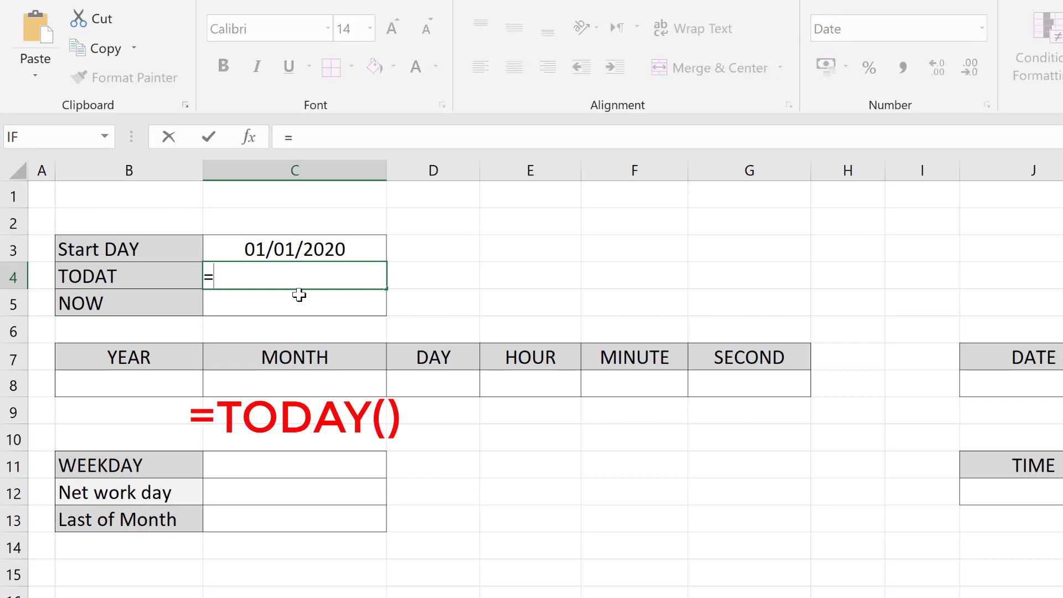
{"action": "type", "text": "to"}
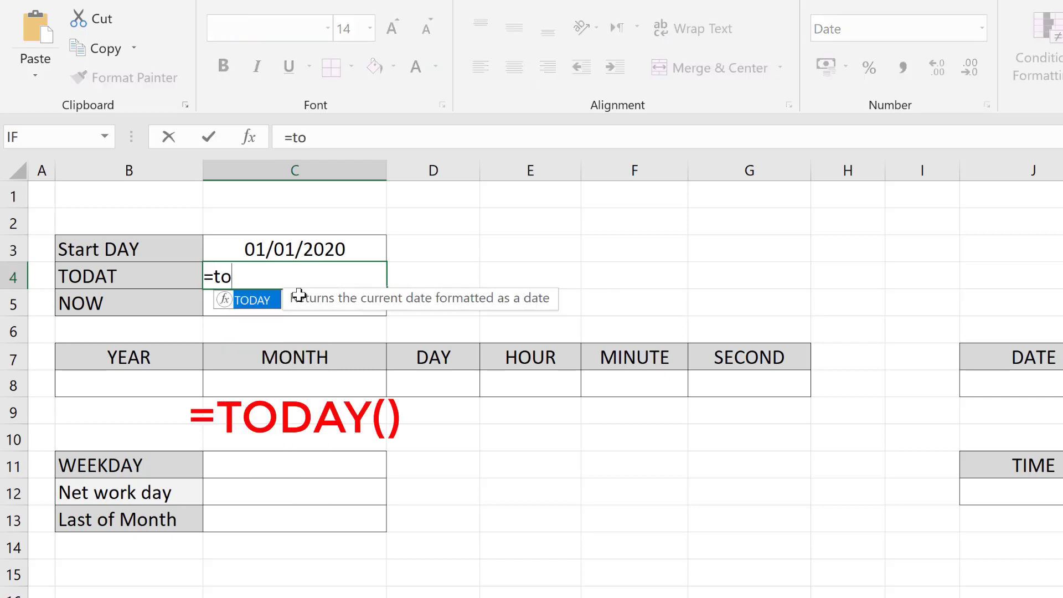
{"action": "type", "text": "day"}
{"action": "key", "text": "Tab"}
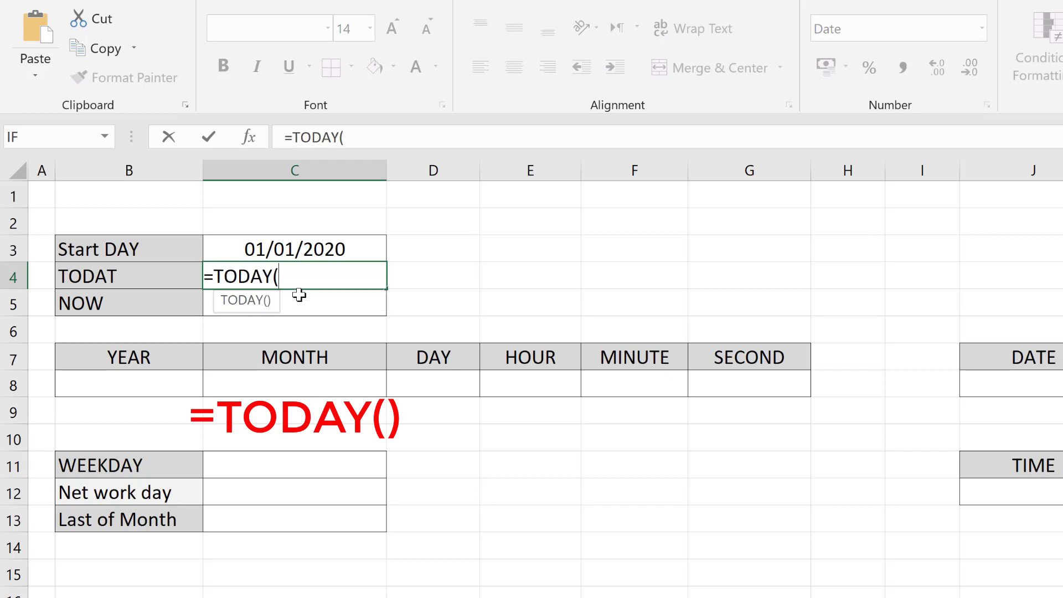
{"action": "type", "text": ")"}
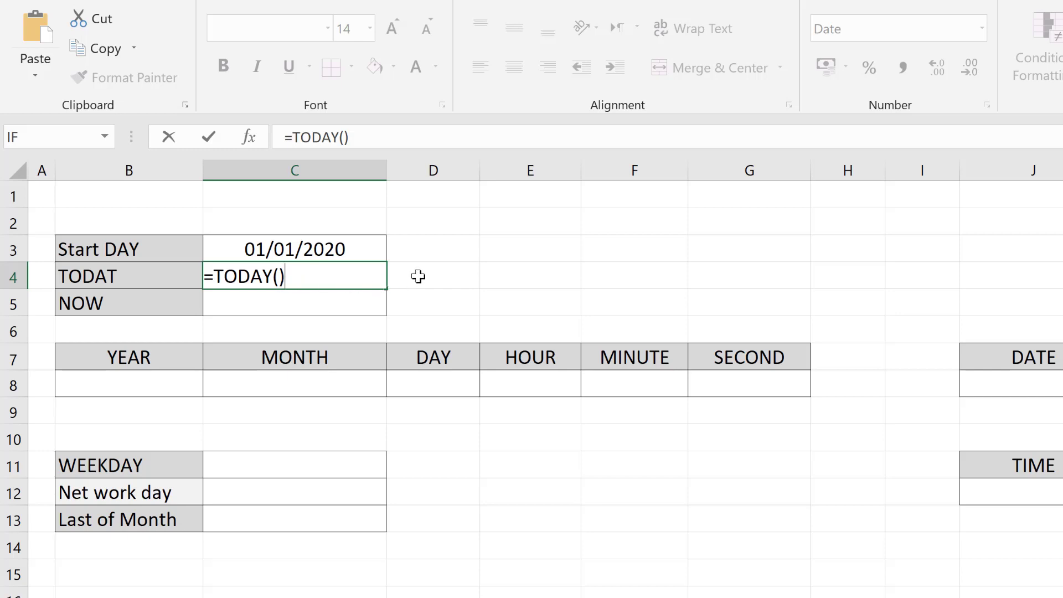
{"action": "key", "text": "Return"}
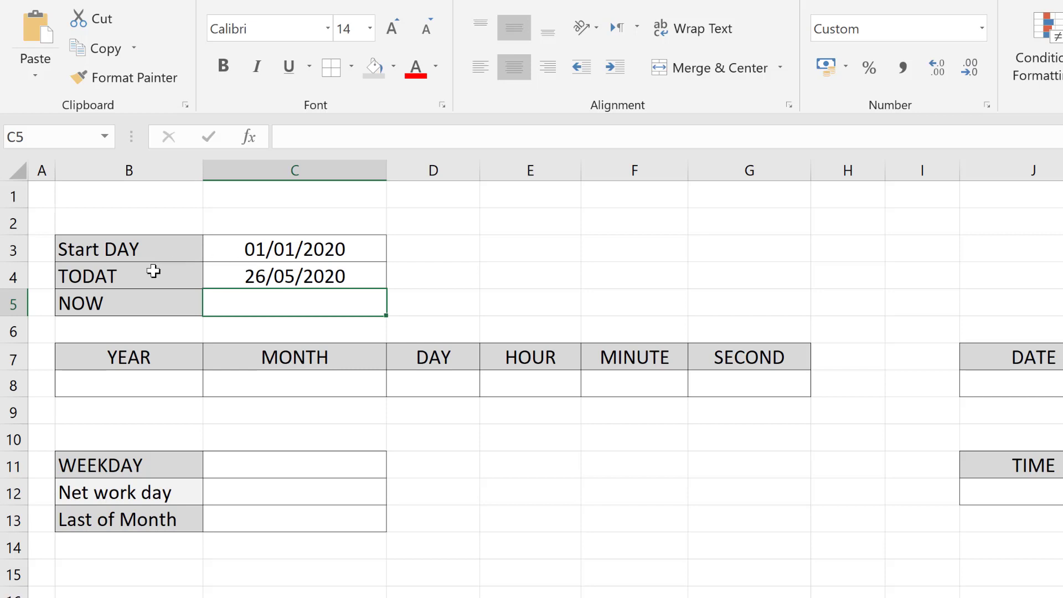
{"action": "left_click", "coordinate": [266, 274]}
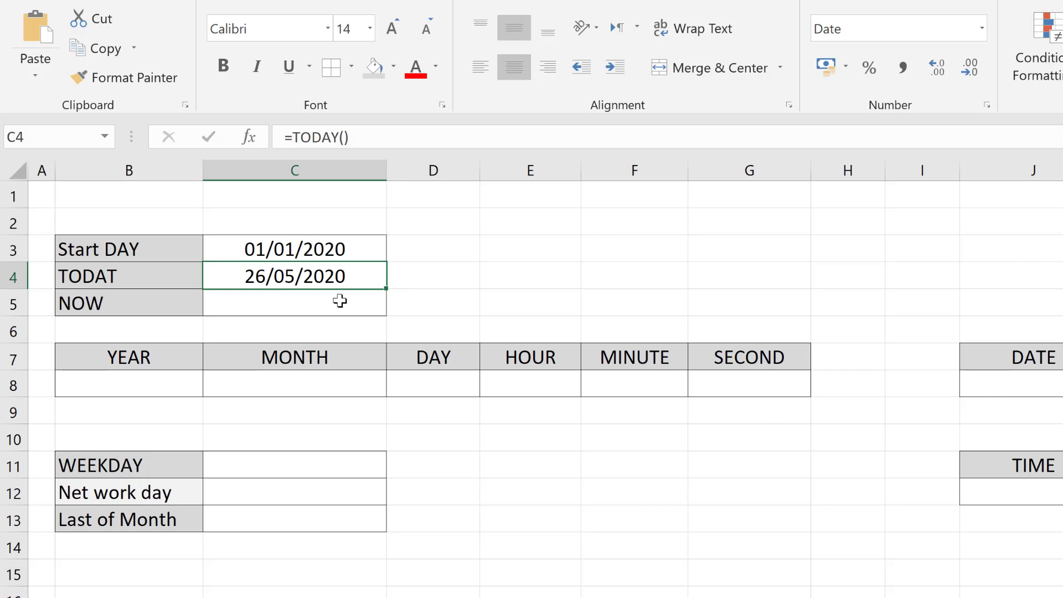
Step: Enter =NOW() in C5 so it shows 26/05/2020 13:32
{"action": "left_click", "coordinate": [264, 310]}
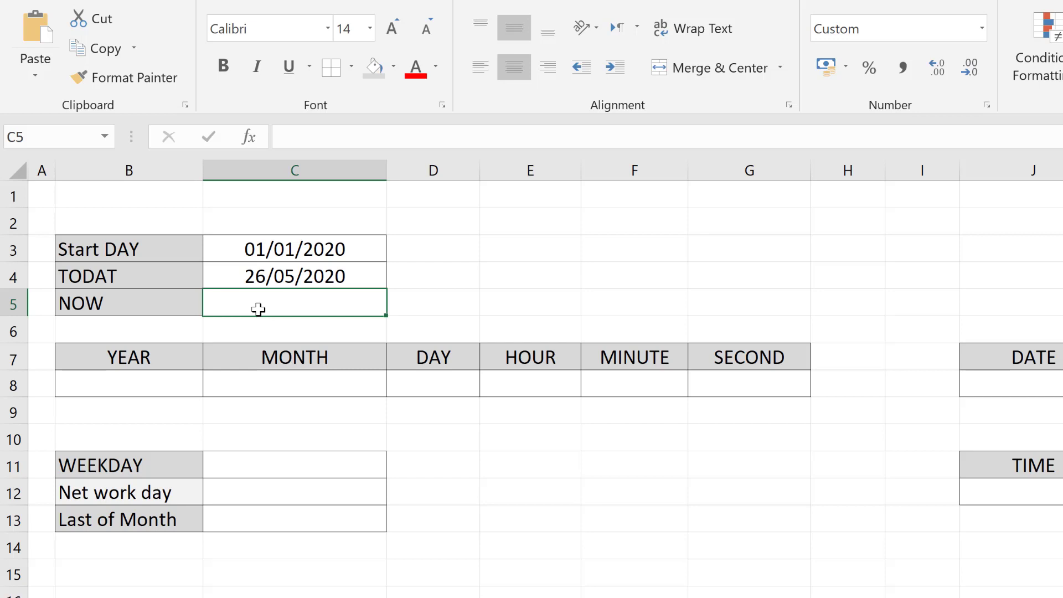
{"action": "type", "text": "="}
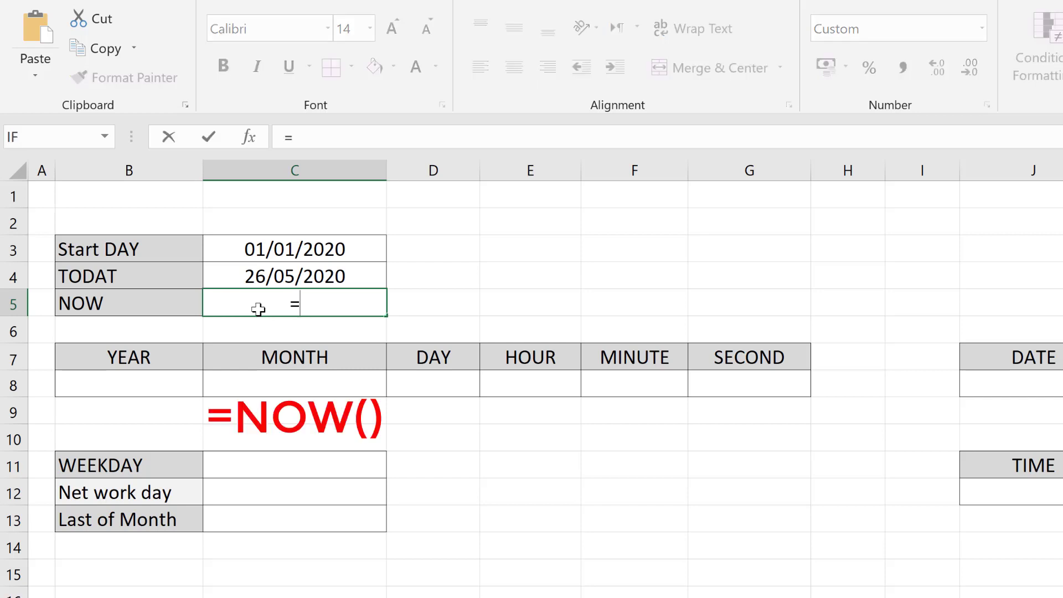
{"action": "type", "text": "n"}
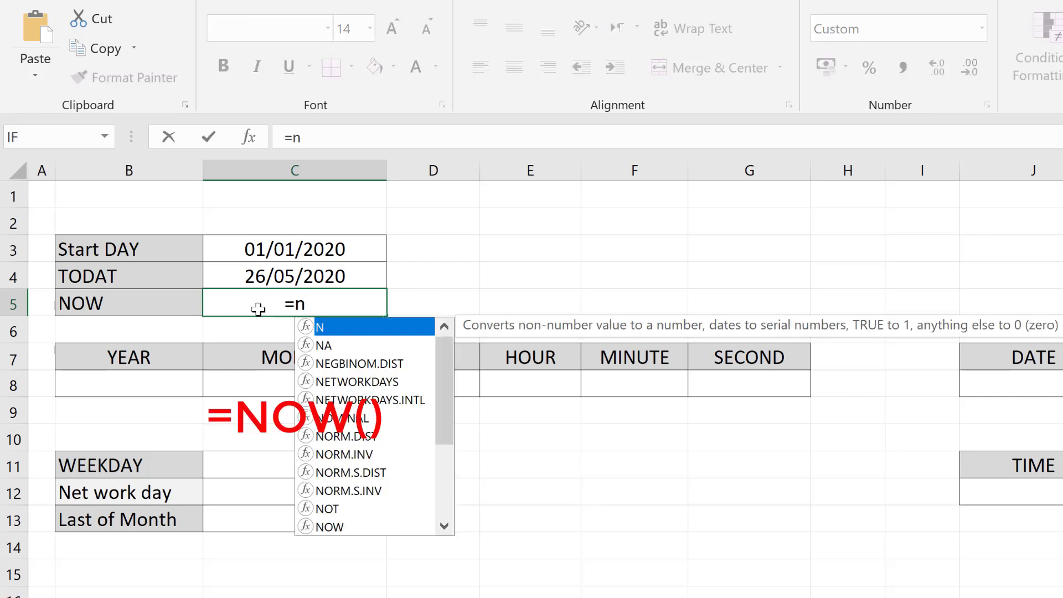
{"action": "type", "text": "ow"}
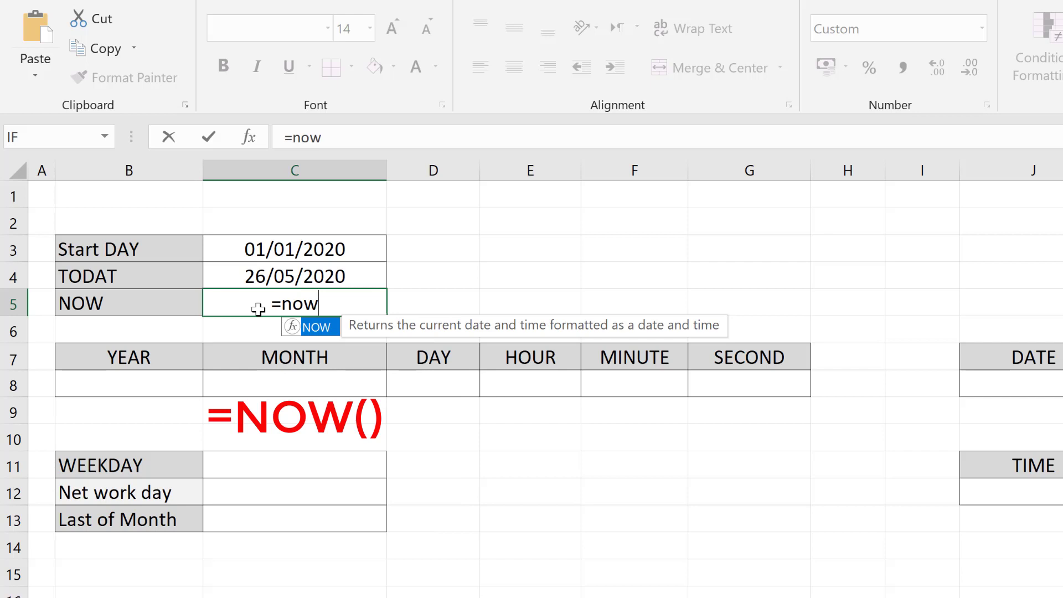
{"action": "type", "text": "("}
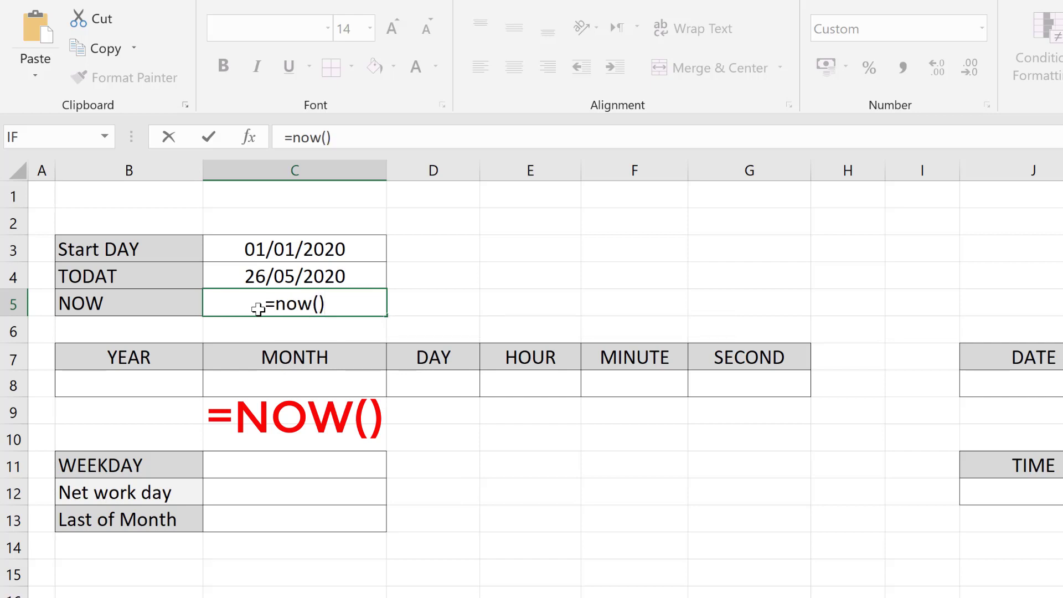
{"action": "key", "text": "Return"}
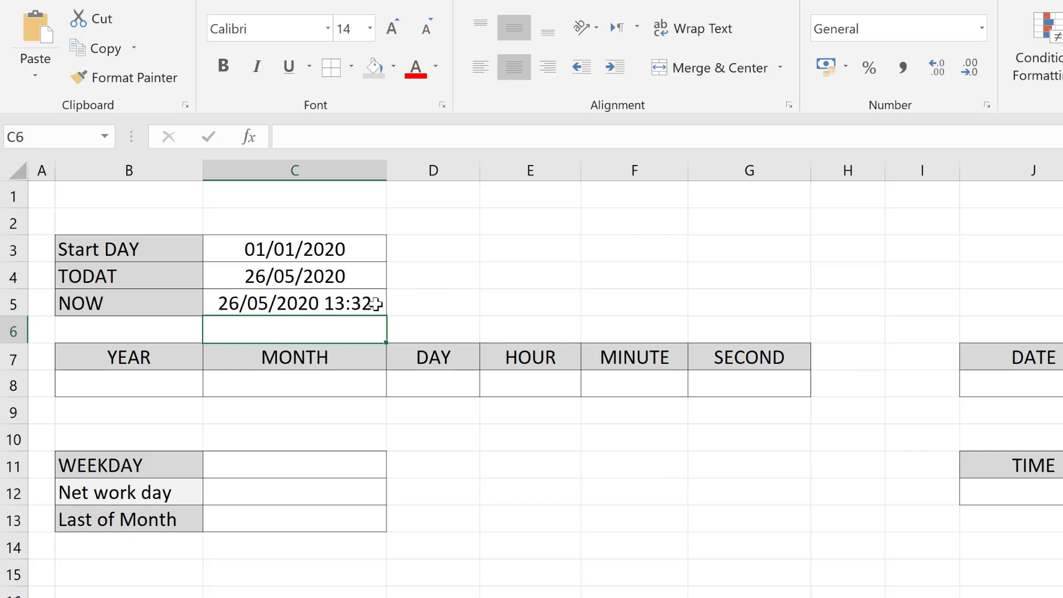
{"action": "left_click", "coordinate": [315, 303]}
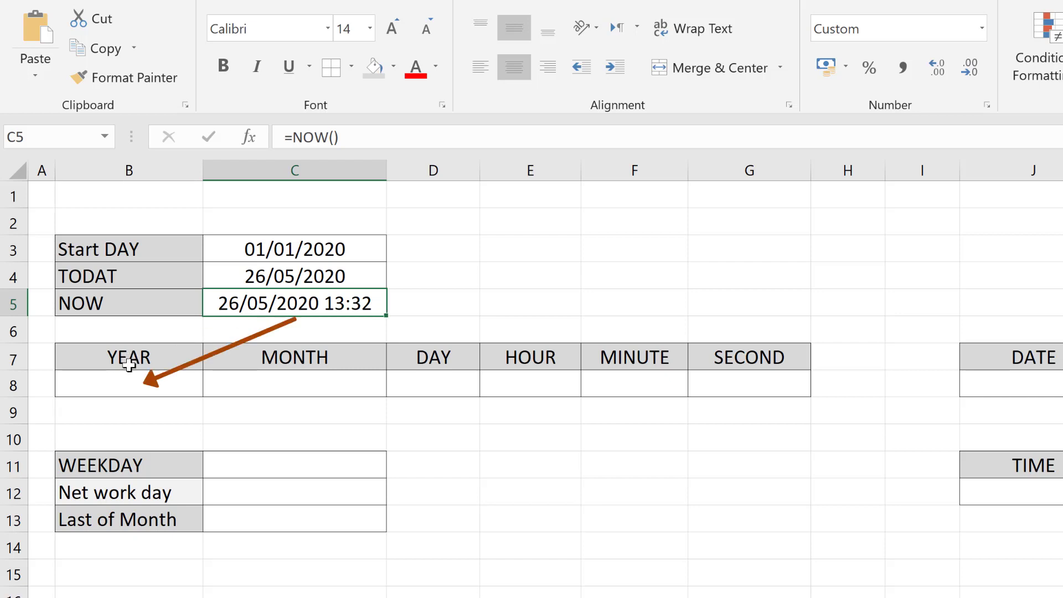
Step: Put =YEAR(C5) in the YEAR cell B8, returning 2020
{"action": "left_click", "coordinate": [274, 384]}
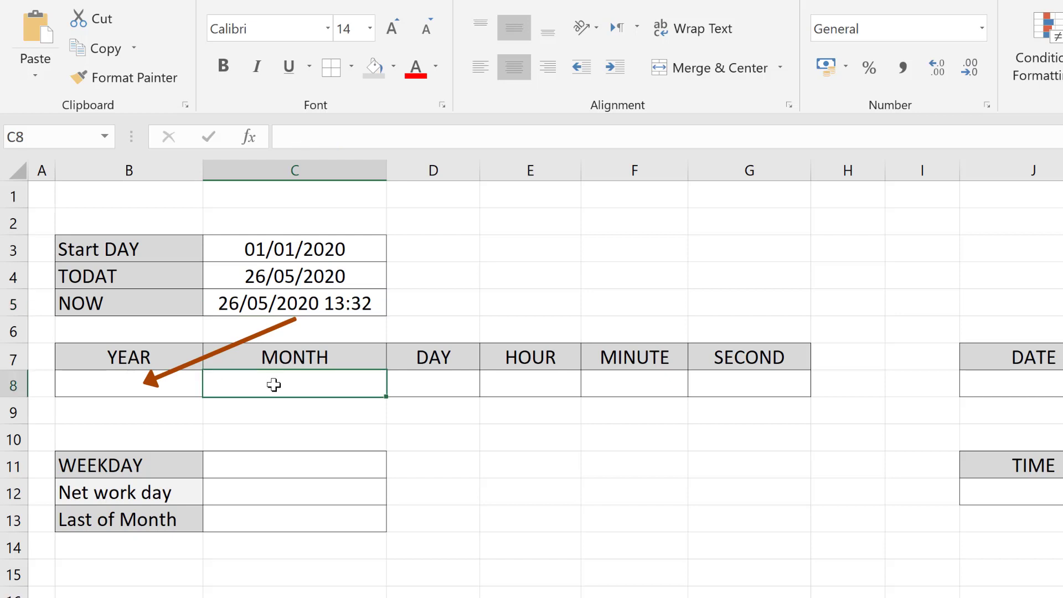
{"action": "left_click", "coordinate": [424, 383]}
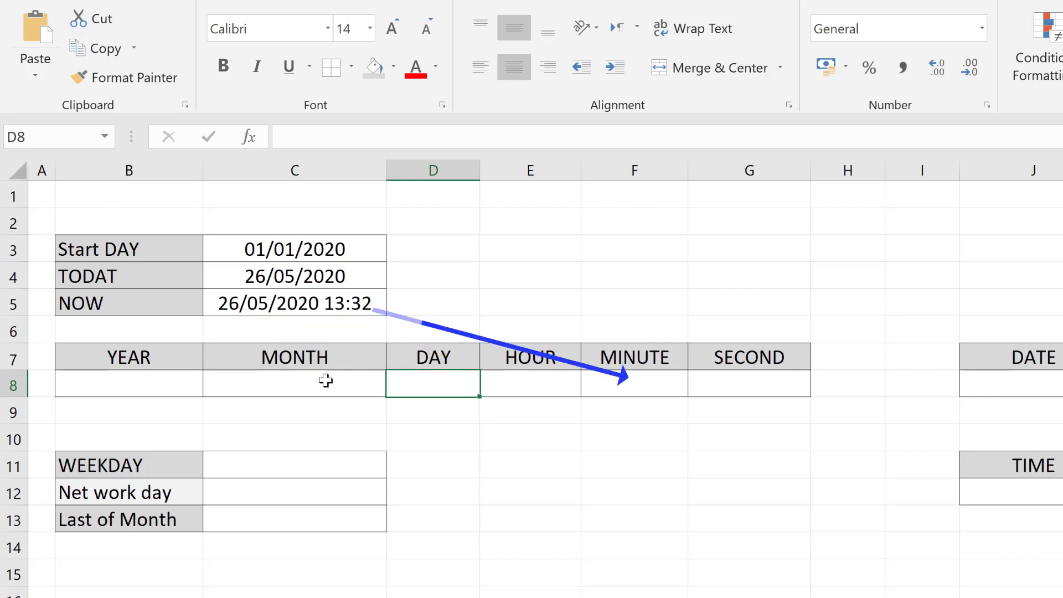
{"action": "left_click", "coordinate": [316, 313]}
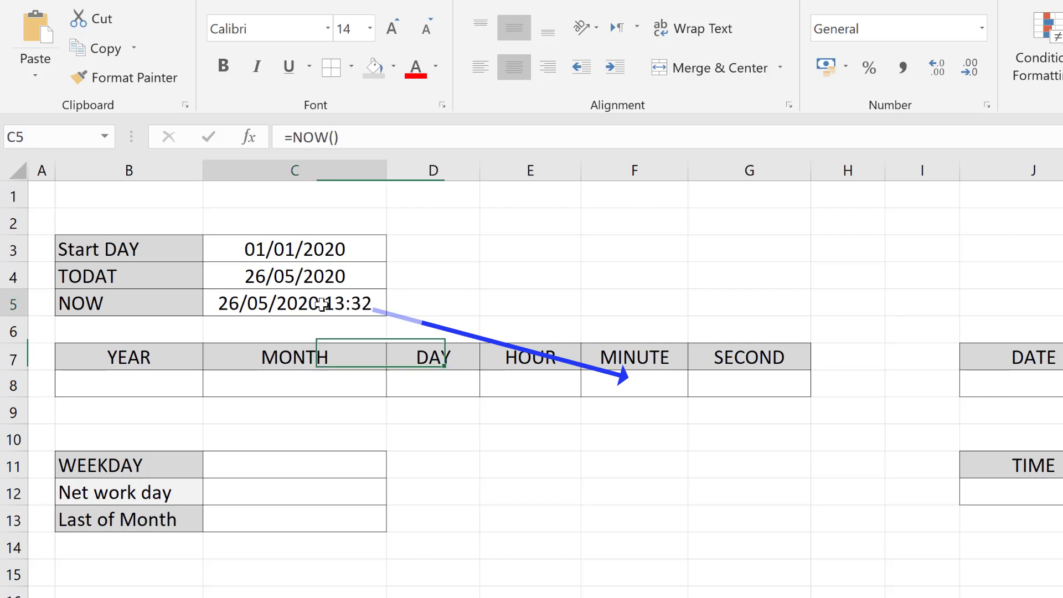
{"action": "left_click", "coordinate": [140, 382]}
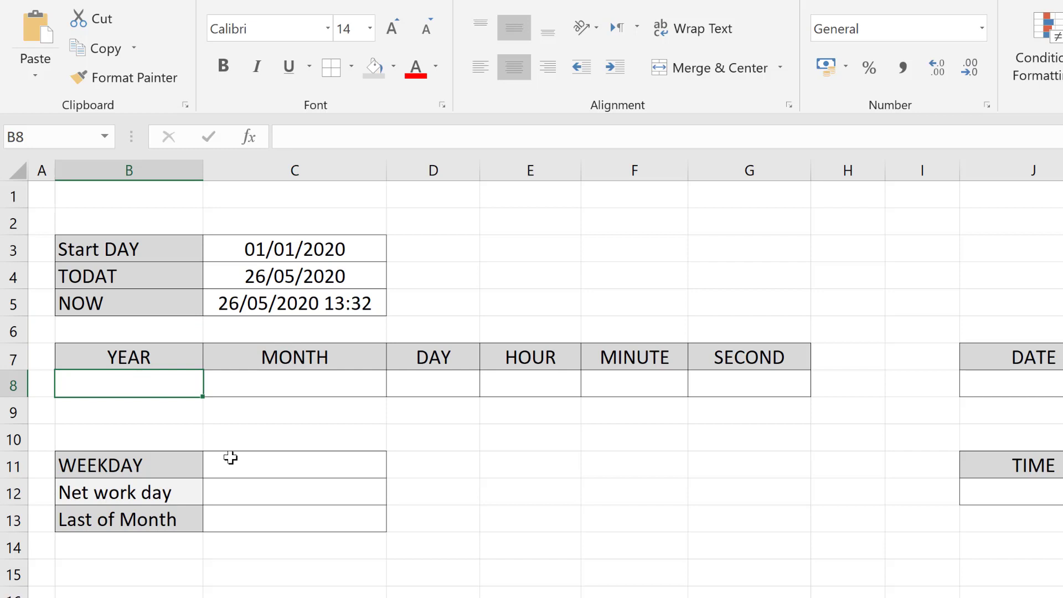
{"action": "type", "text": "=Year"}
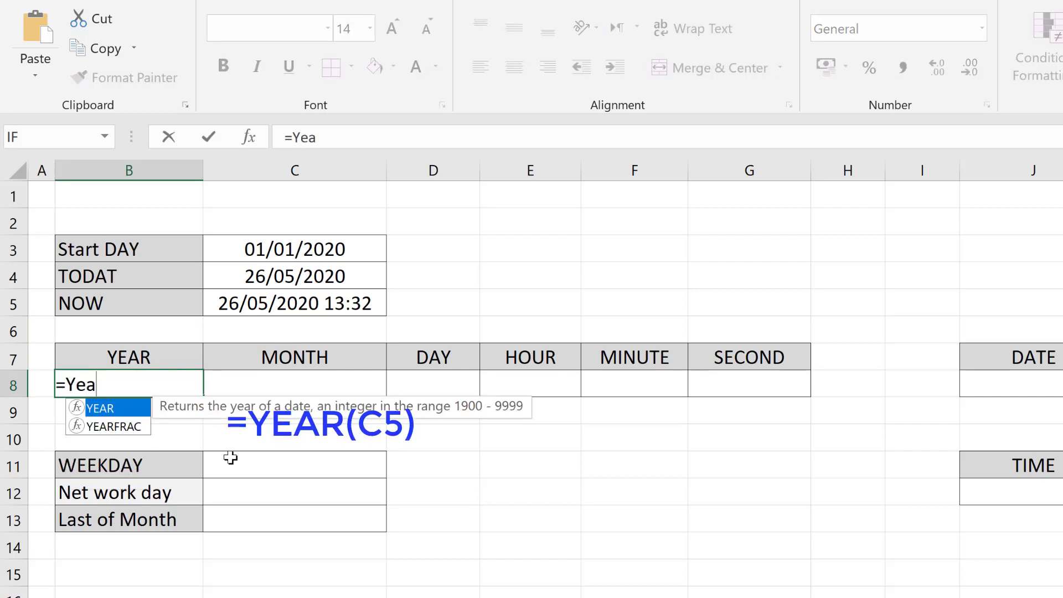
{"action": "type", "text": "("}
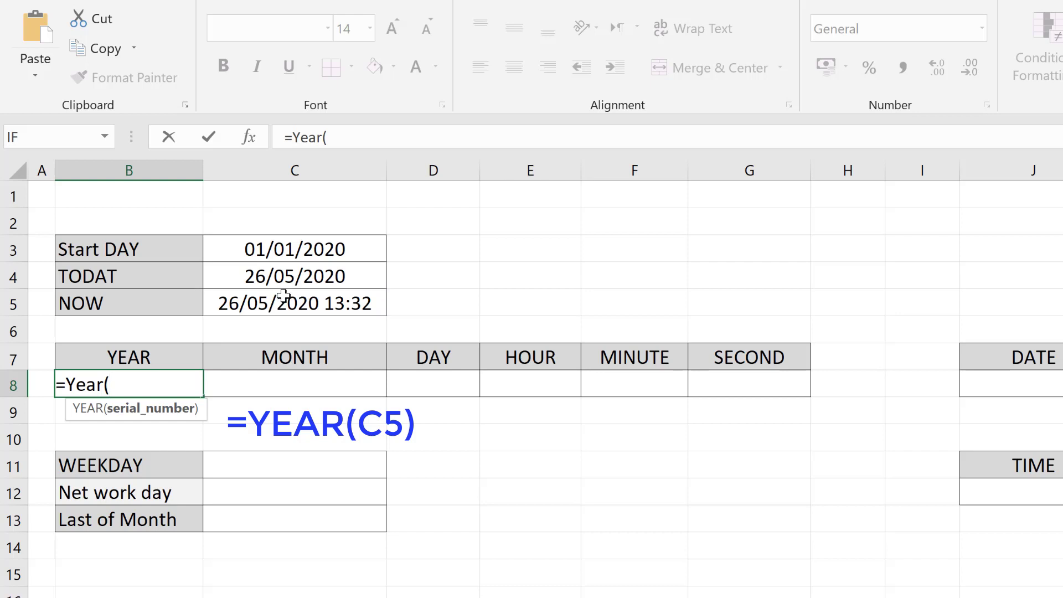
{"action": "left_click", "coordinate": [286, 302]}
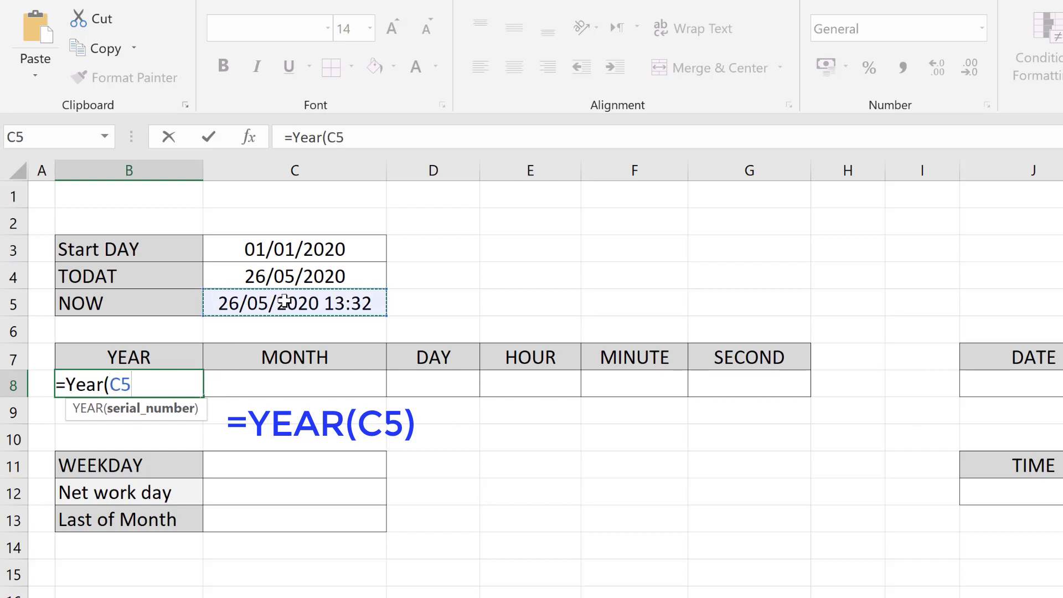
{"action": "type", "text": ")"}
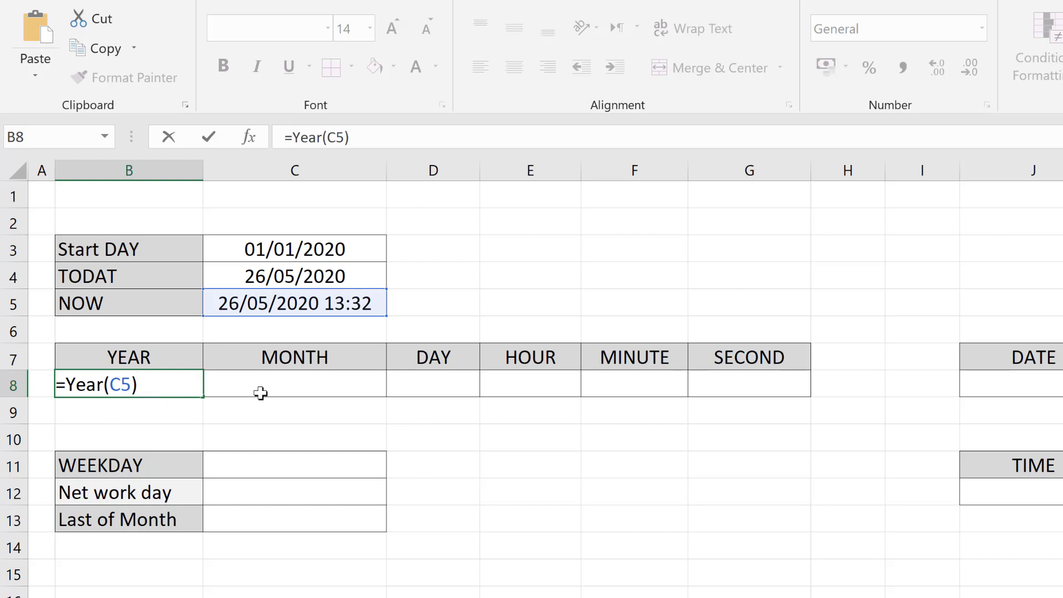
{"action": "key", "text": "Return"}
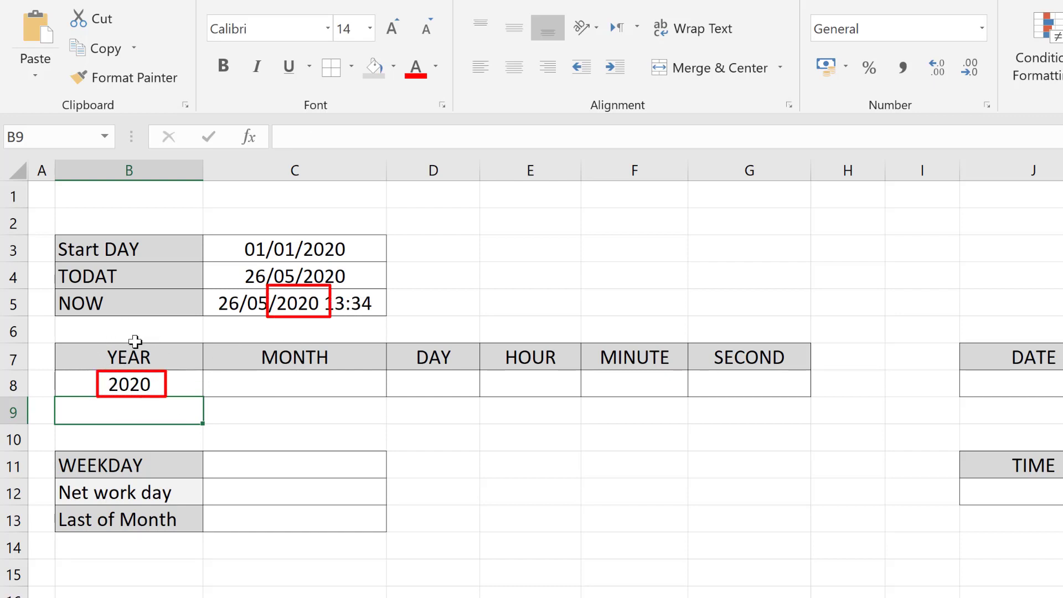
Step: Enter =MONTH(C5) in C8 to show month 5
{"action": "left_click", "coordinate": [272, 382]}
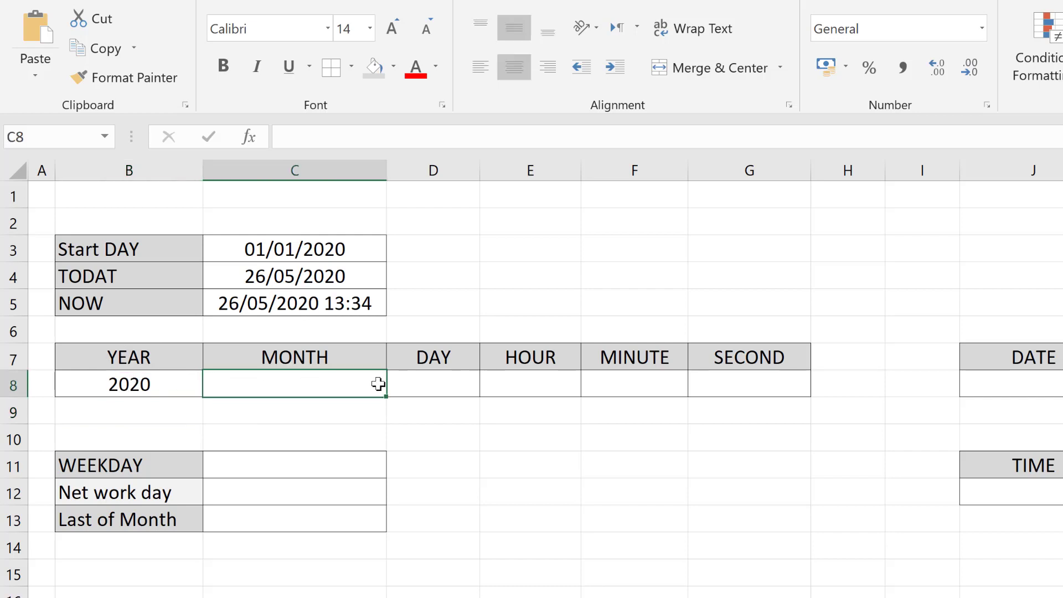
{"action": "type", "text": "="}
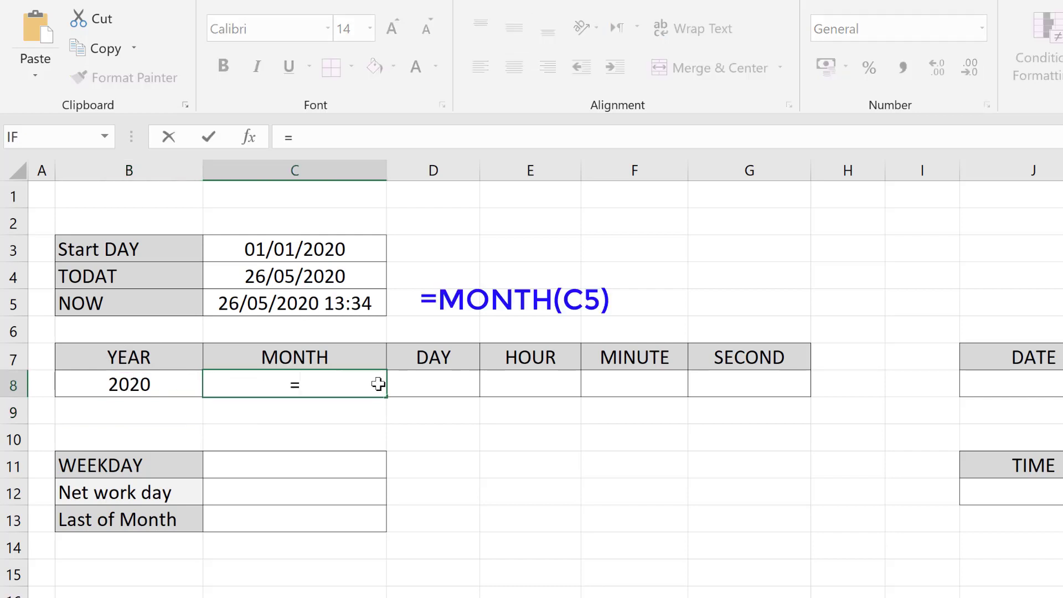
{"action": "type", "text": "MONTH"}
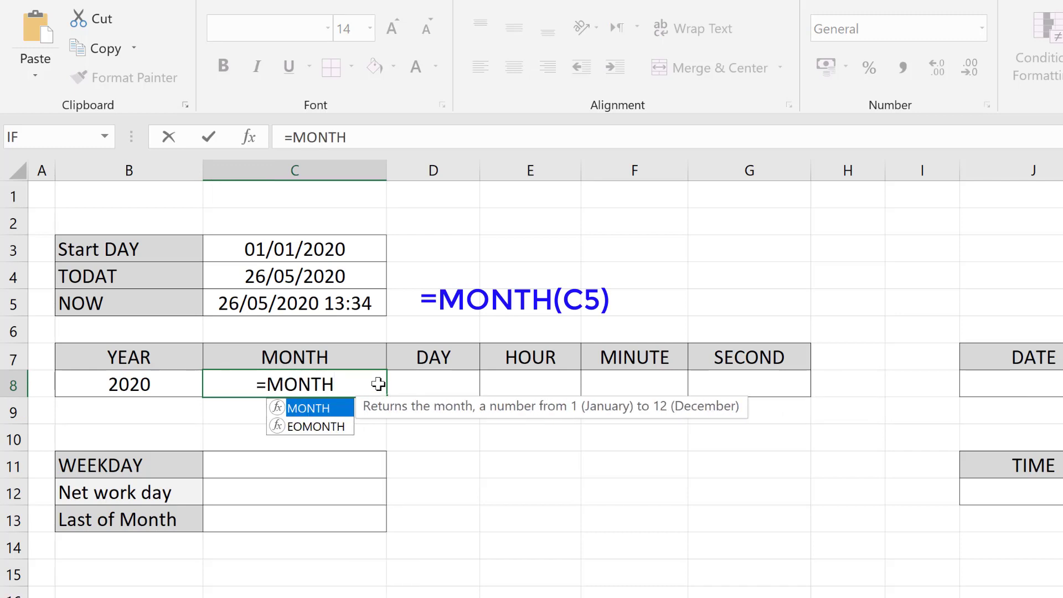
{"action": "type", "text": "("}
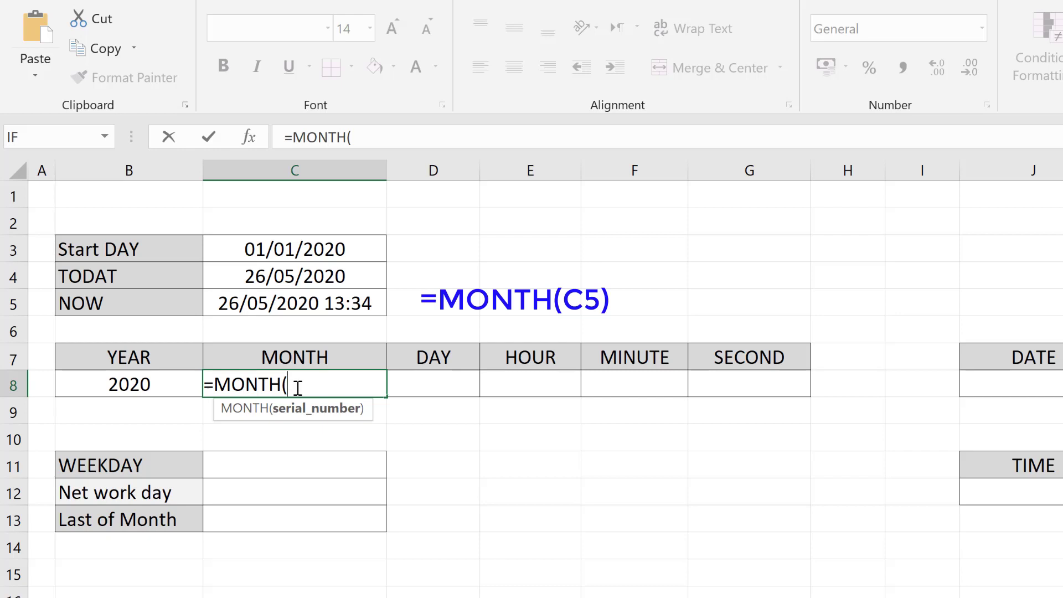
{"action": "left_click", "coordinate": [283, 305]}
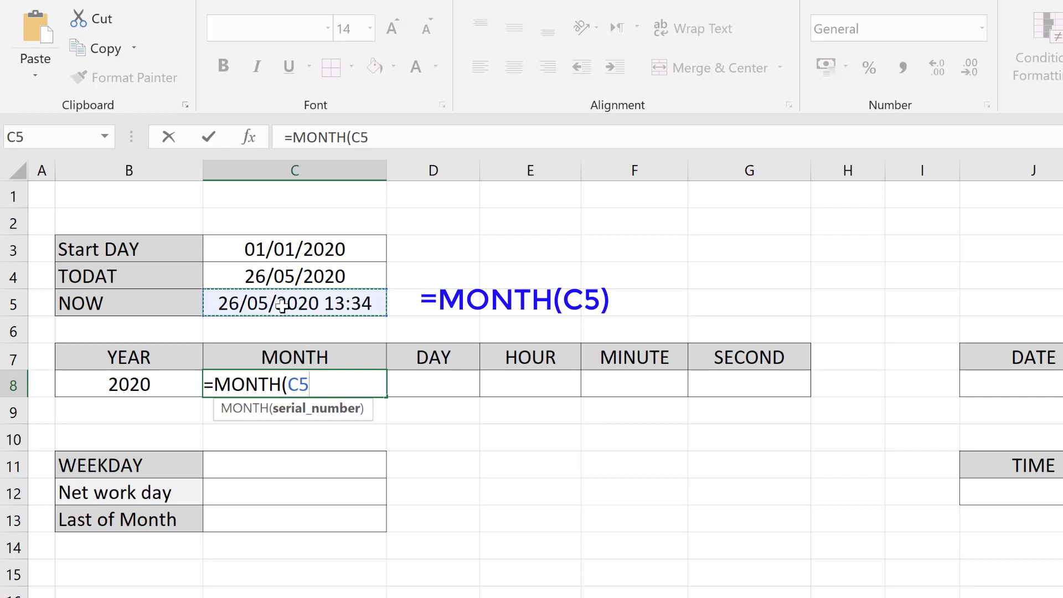
{"action": "type", "text": ")"}
{"action": "key", "text": "Return"}
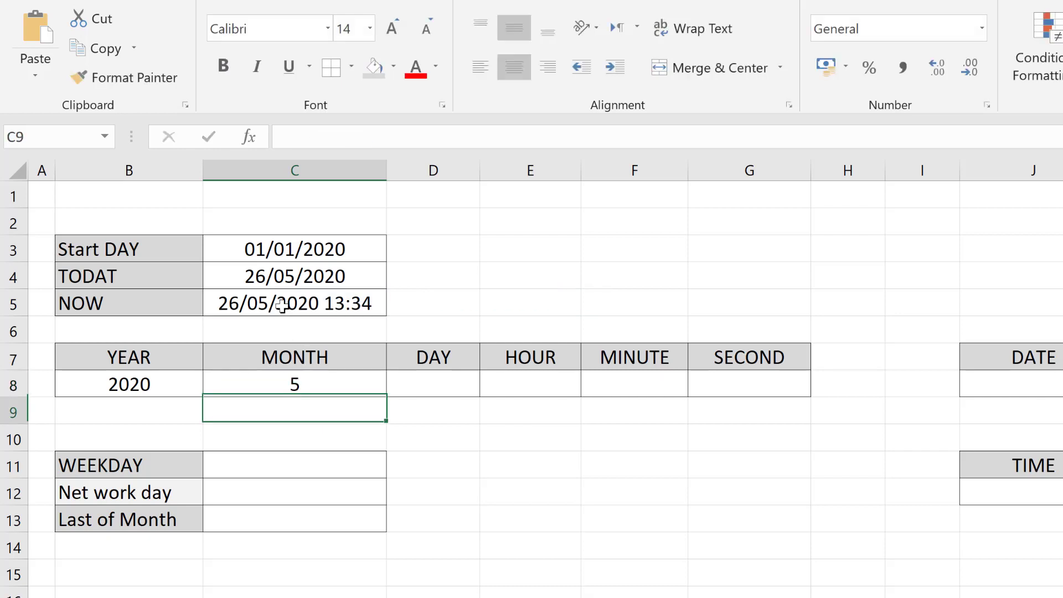
Step: Enter =DAY(C5) in D8 to show day 26
{"action": "left_click", "coordinate": [443, 381]}
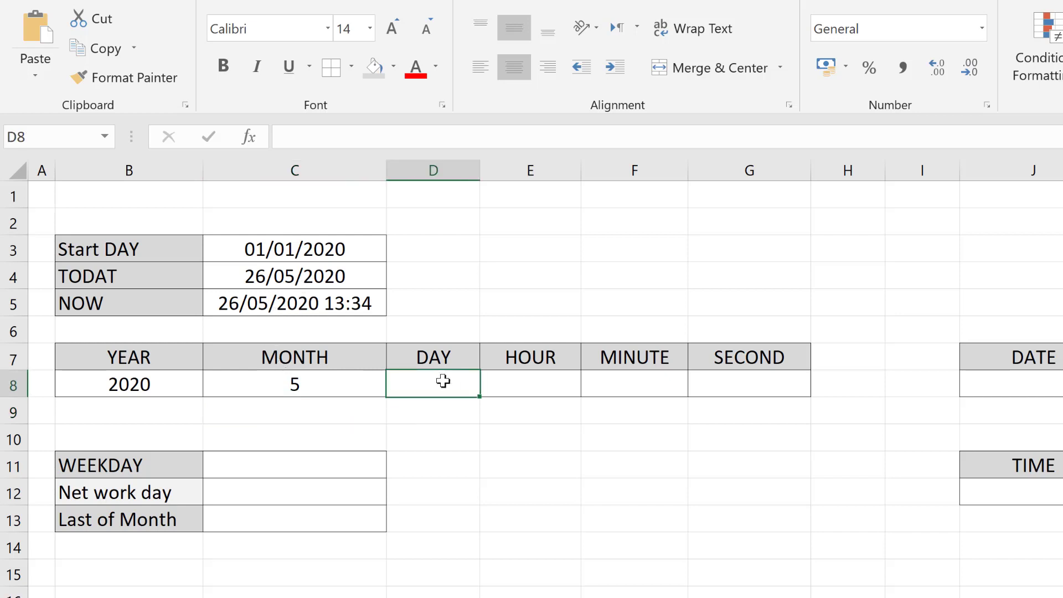
{"action": "type", "text": "=DAY"}
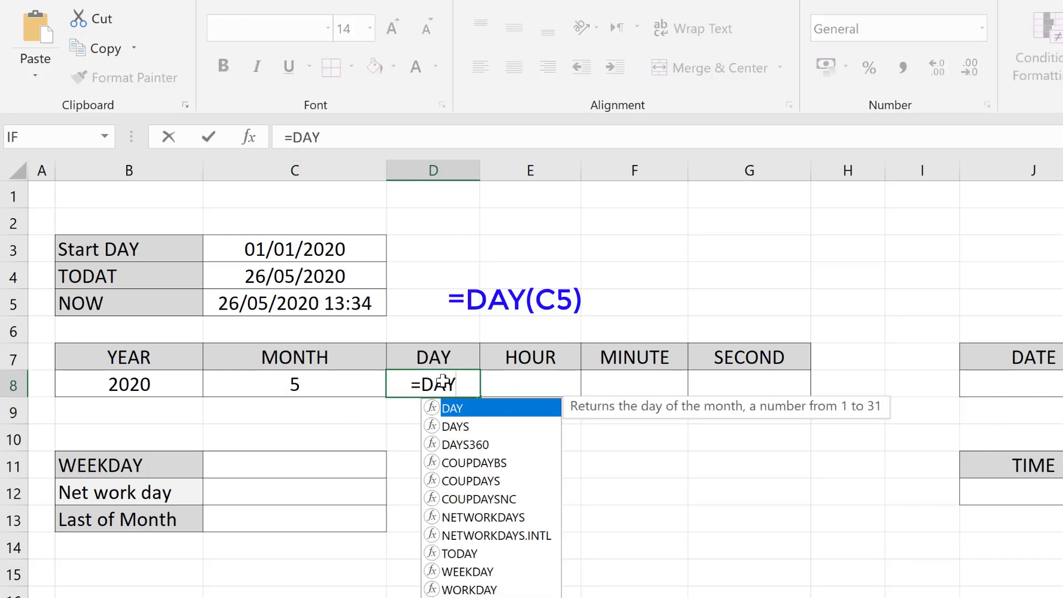
{"action": "type", "text": "("}
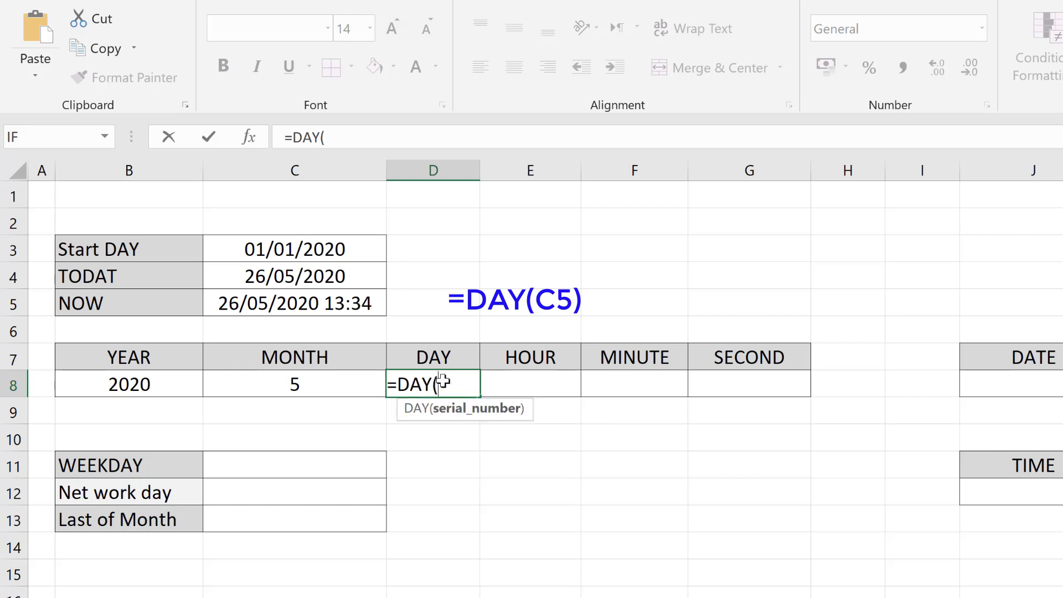
{"action": "left_click", "coordinate": [301, 304]}
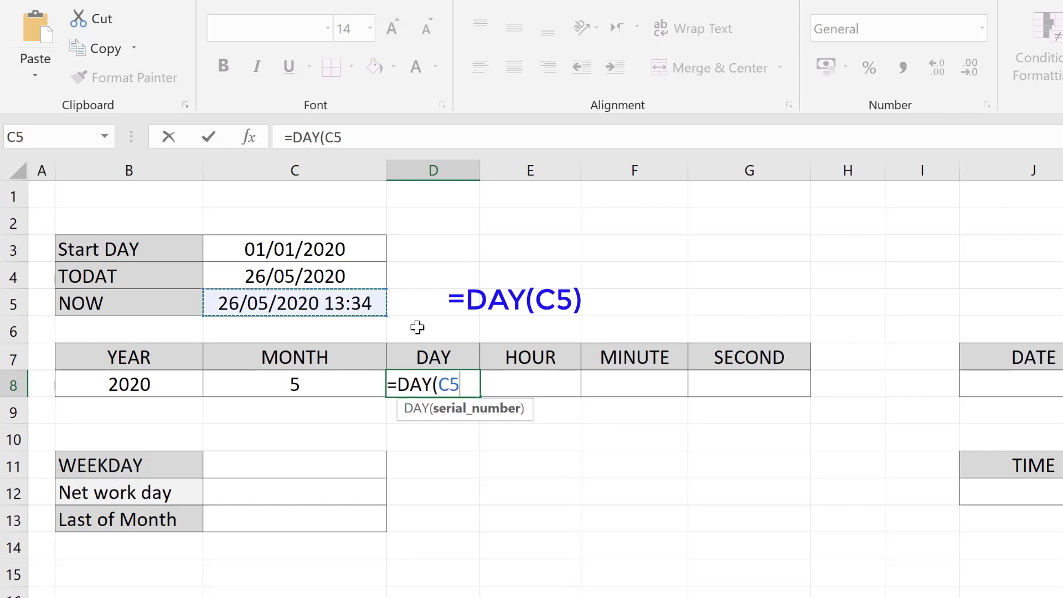
{"action": "type", "text": ")"}
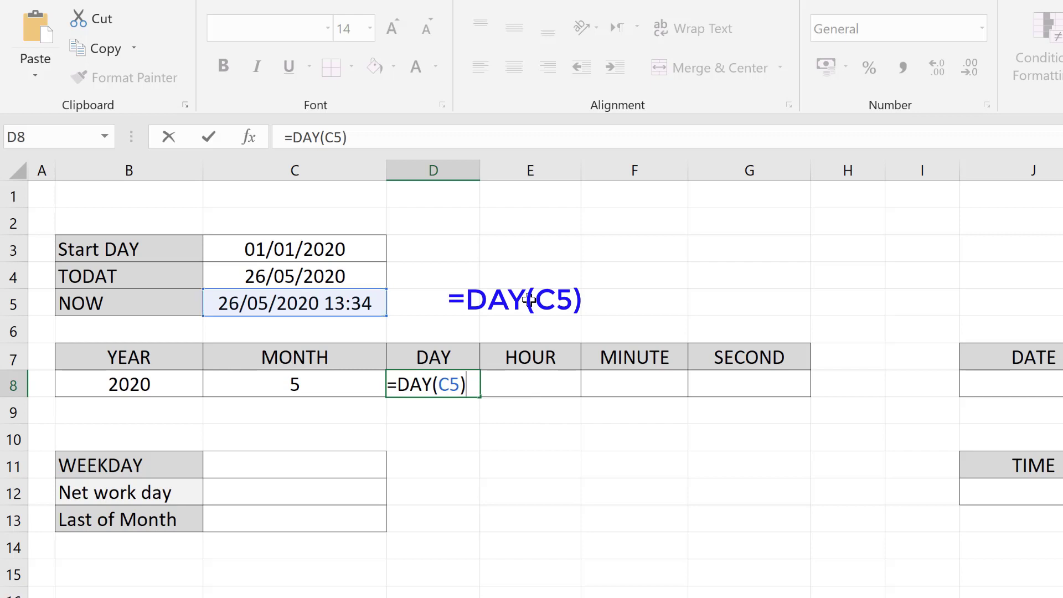
{"action": "key", "text": "Return"}
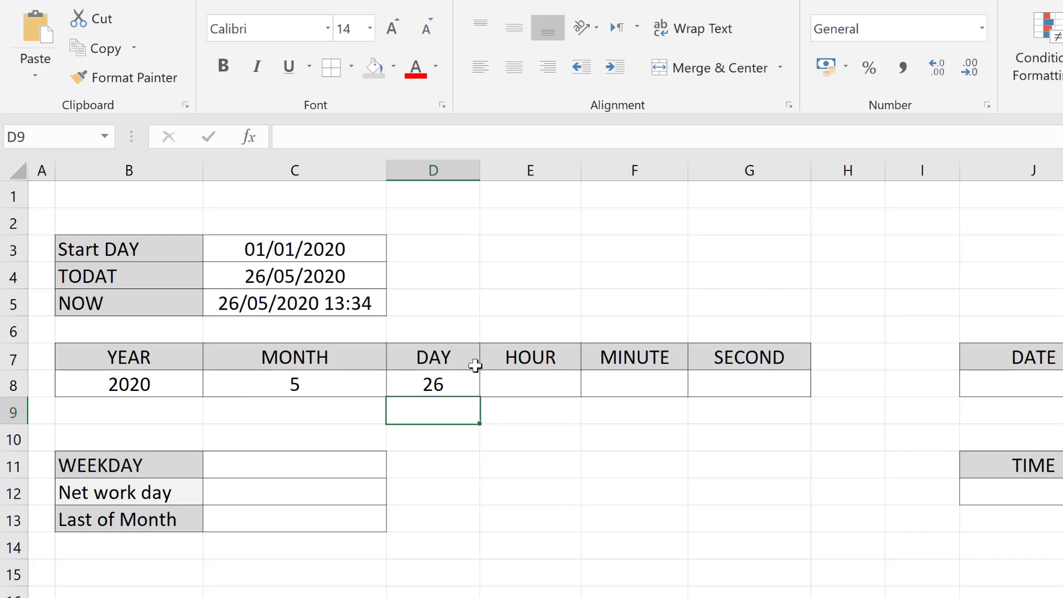
Step: Enter =HOUR(C5) in E8, returning 13
{"action": "left_click", "coordinate": [532, 386]}
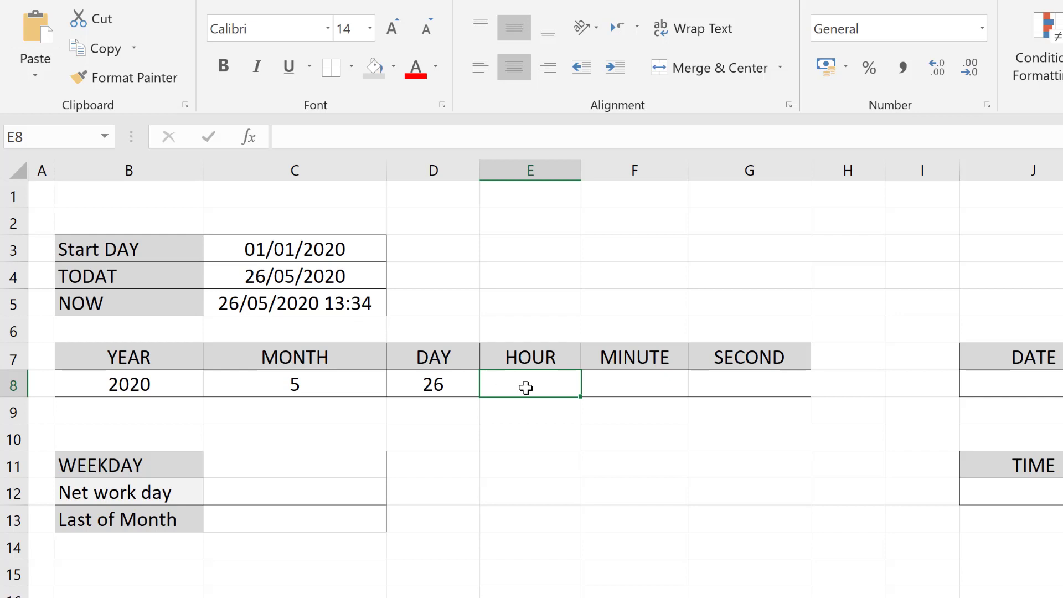
{"action": "type", "text": "="}
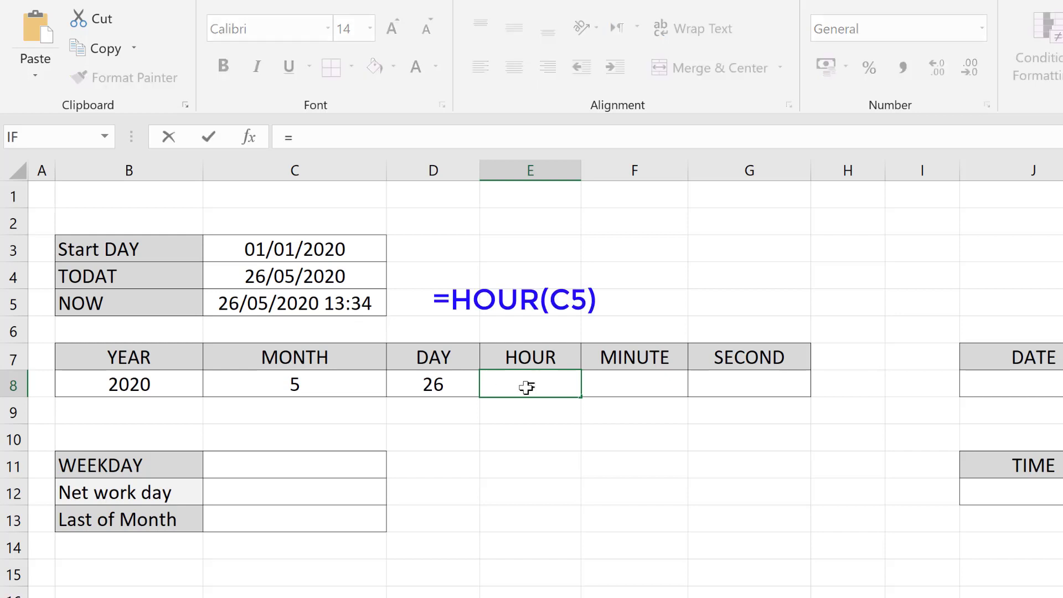
{"action": "type", "text": "HOU"}
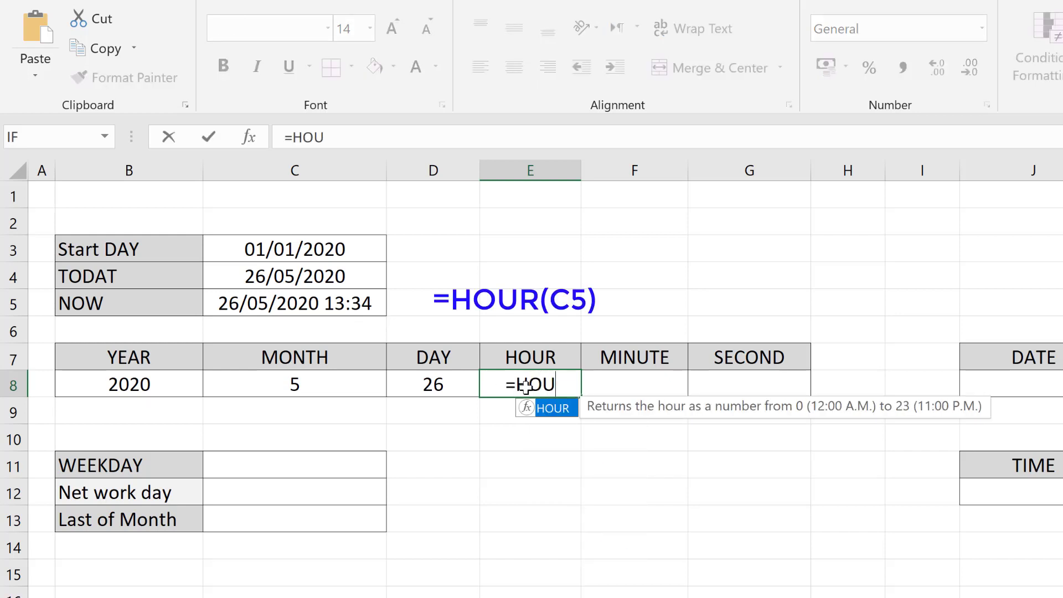
{"action": "type", "text": "R("}
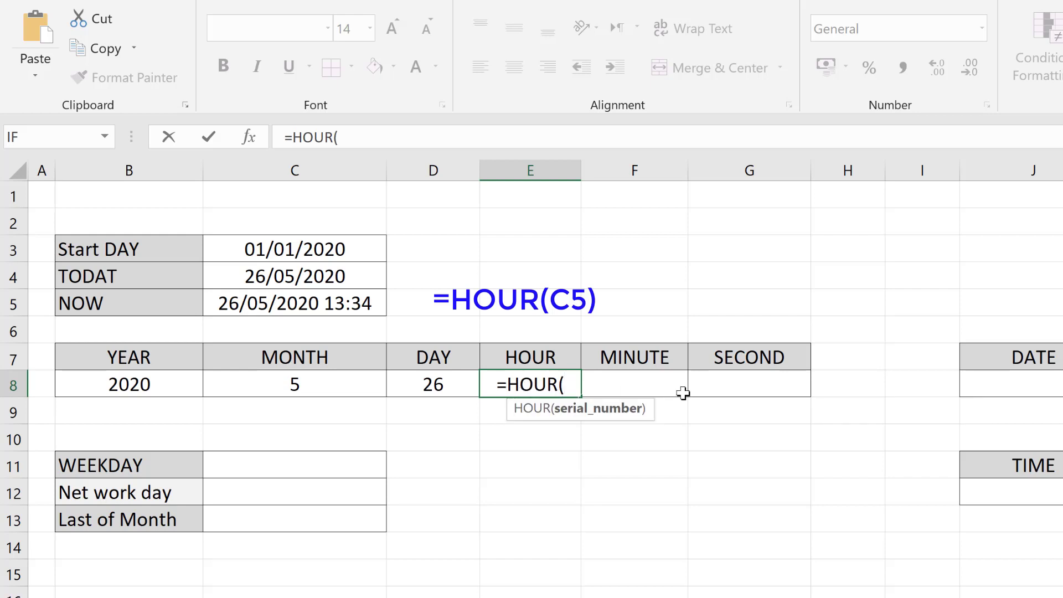
{"action": "left_click", "coordinate": [316, 307]}
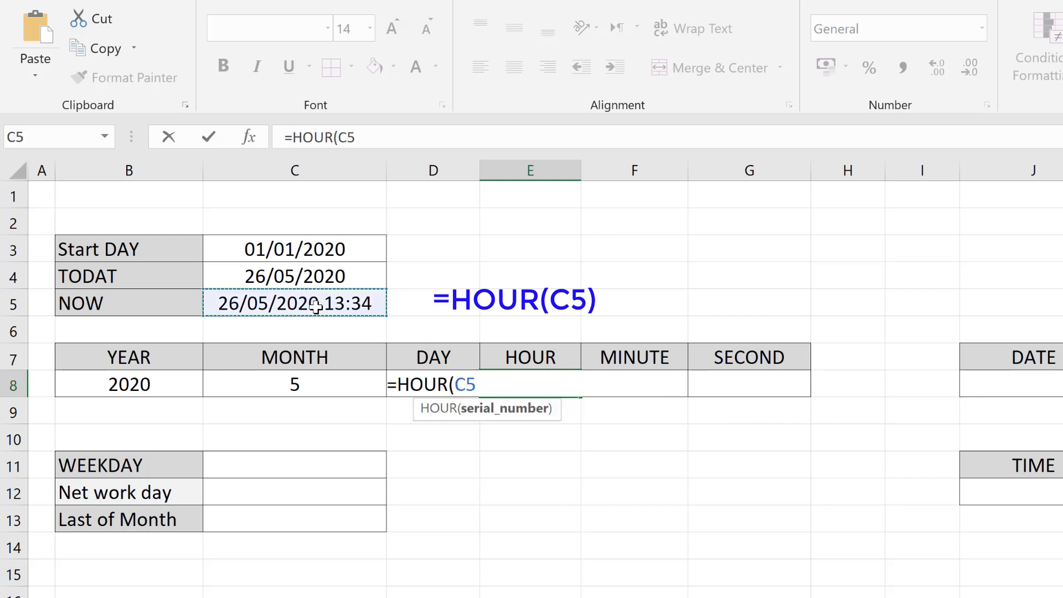
{"action": "type", "text": ")"}
{"action": "key", "text": "Return"}
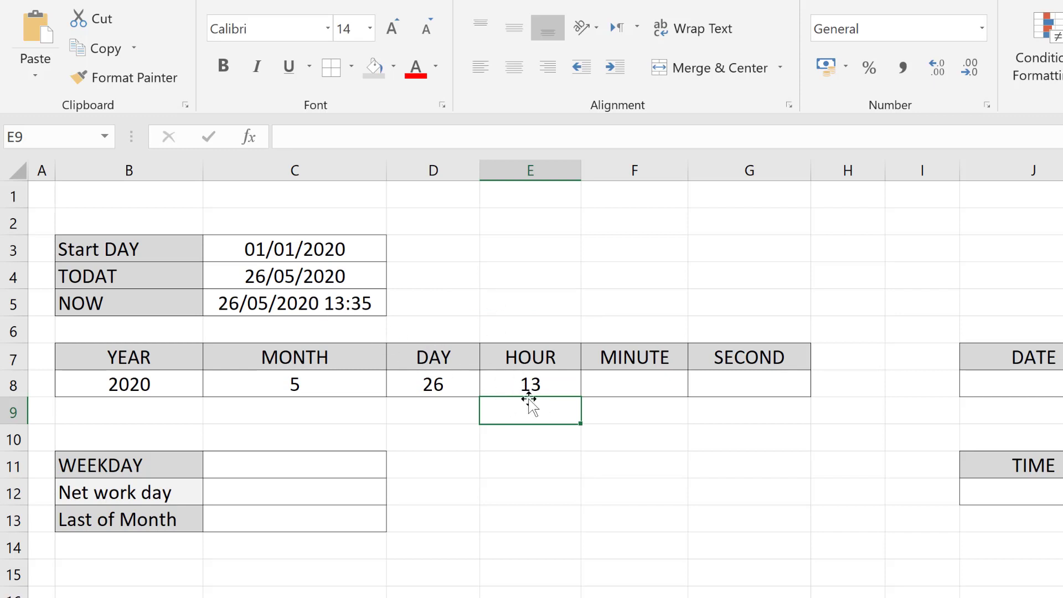
Step: Enter the misspelled =MINUT(C5) in F8, which returns #NAME?
{"action": "left_click", "coordinate": [627, 384]}
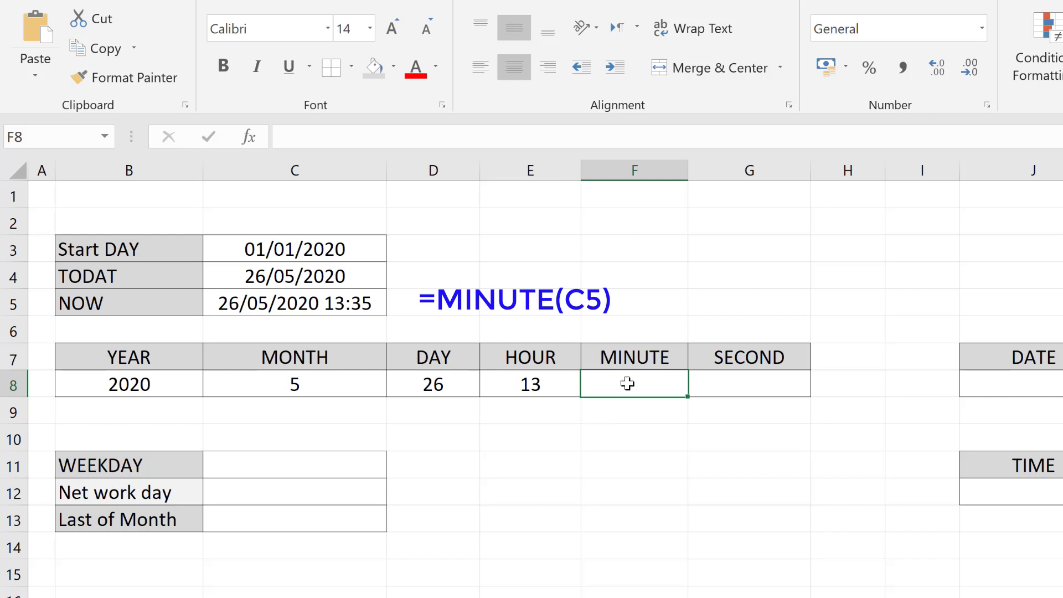
{"action": "type", "text": "=MINU"}
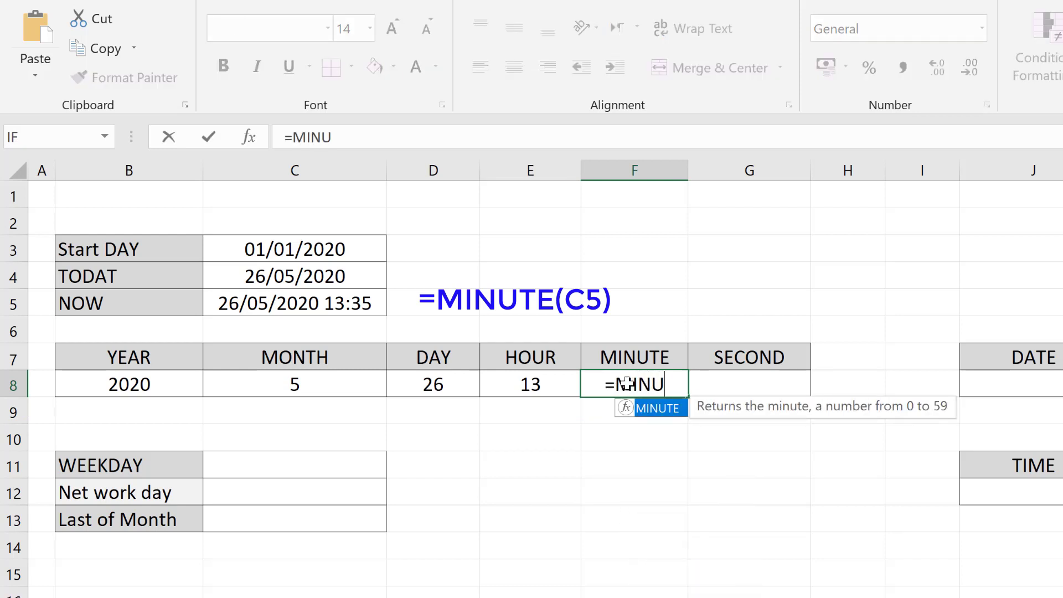
{"action": "type", "text": "T("}
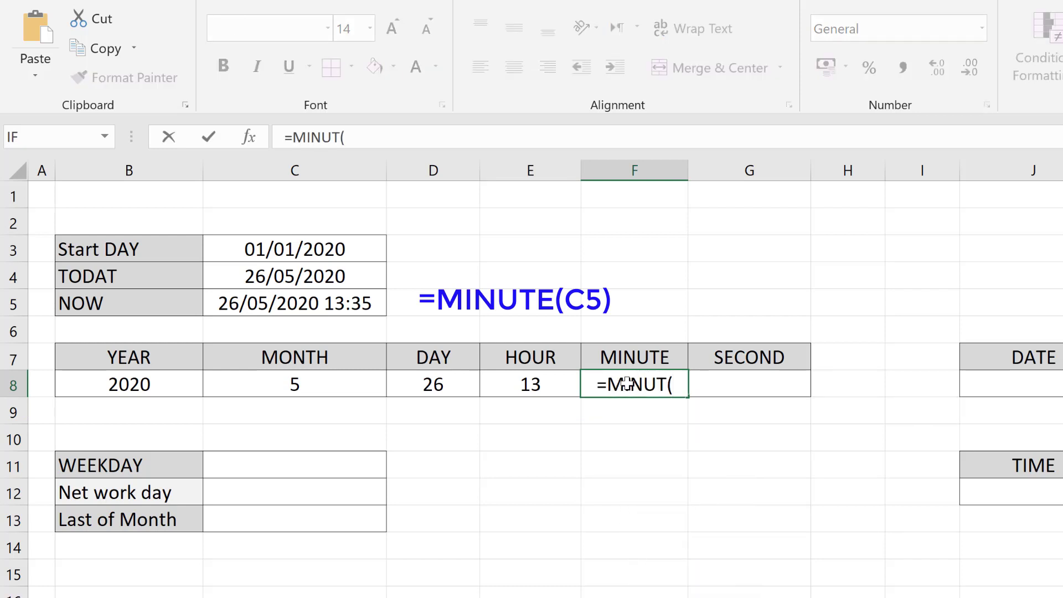
{"action": "left_click", "coordinate": [306, 302]}
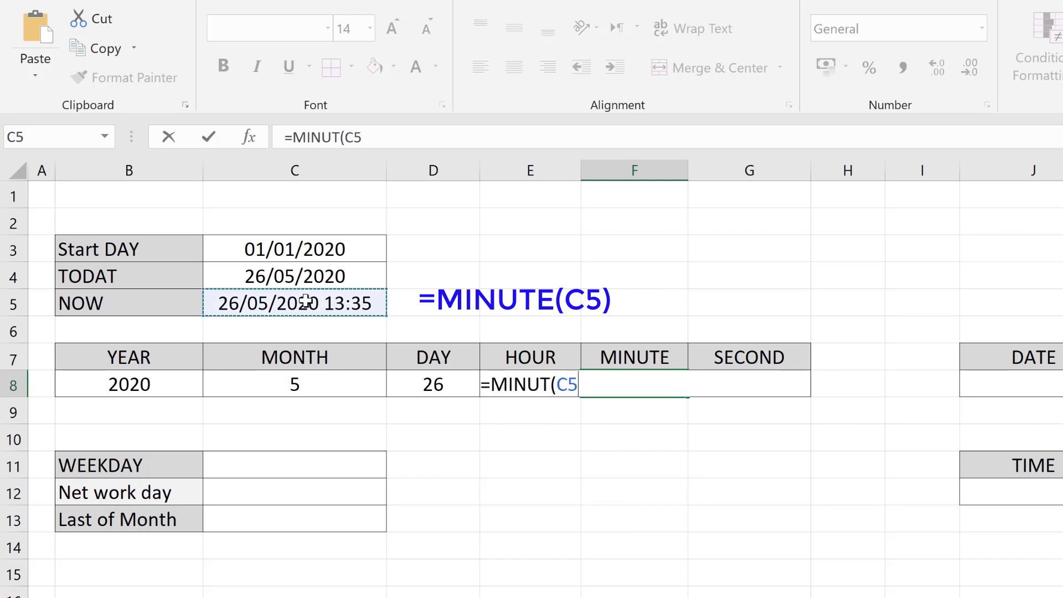
{"action": "type", "text": ")"}
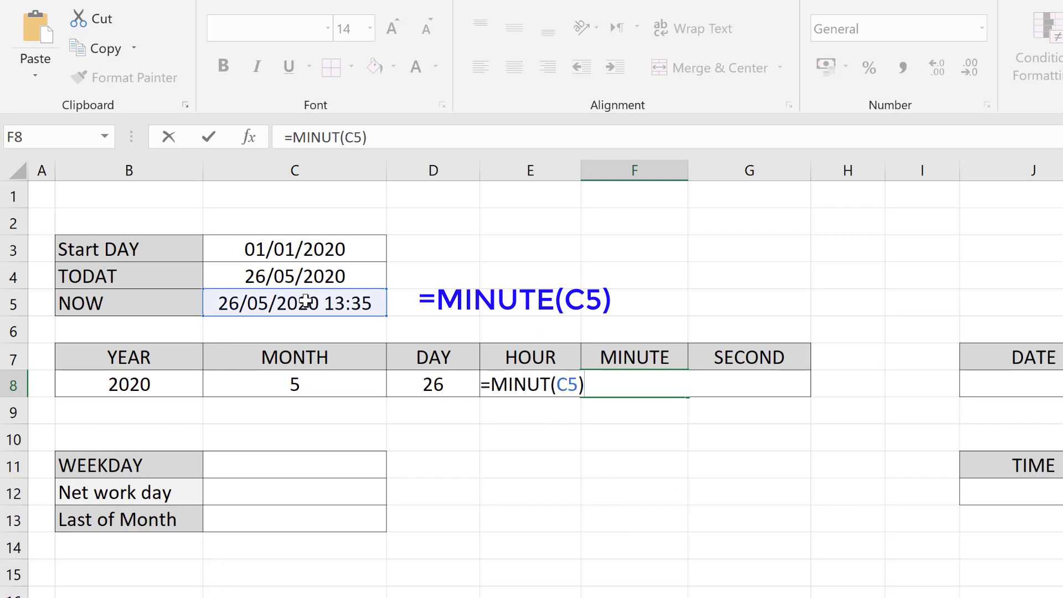
{"action": "key", "text": "Return"}
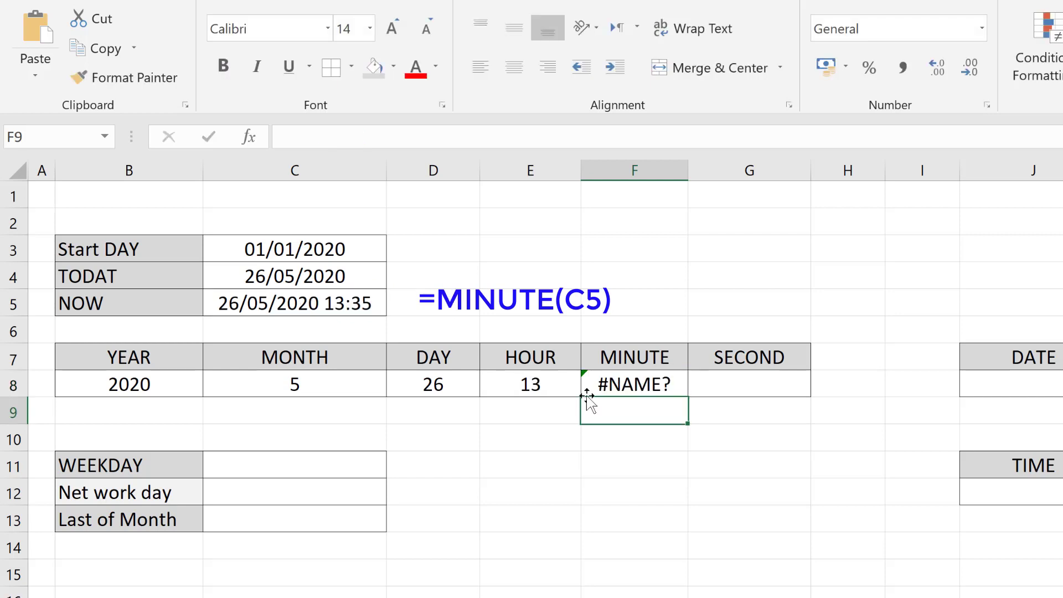
Step: Correct F8's formula to =MINUTE(C5) so it returns 35
{"action": "left_click", "coordinate": [635, 382]}
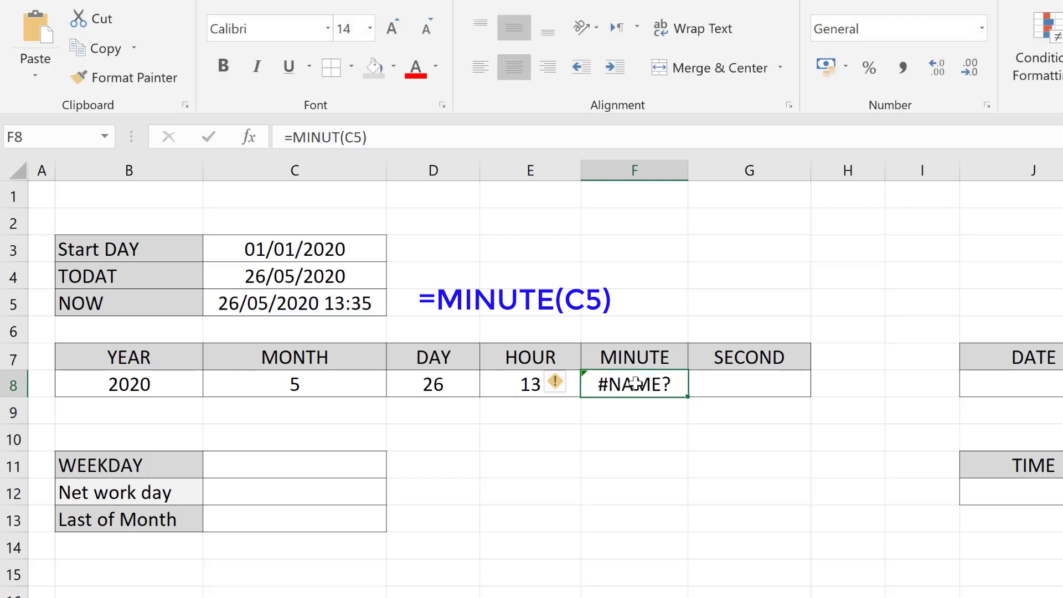
{"action": "left_click", "coordinate": [391, 135]}
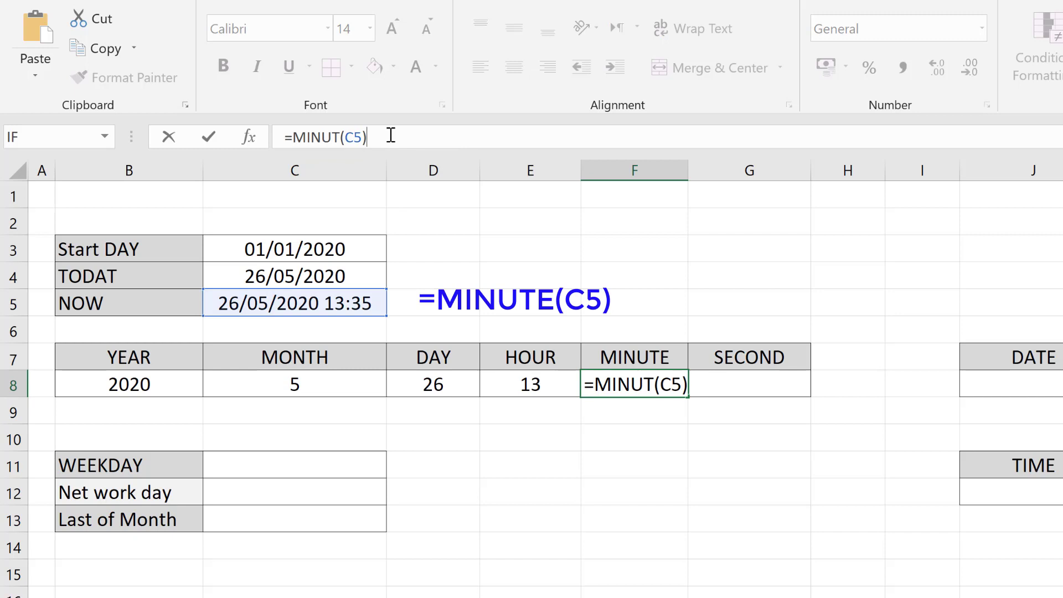
{"action": "key", "text": "BackSpace"}
{"action": "key", "text": "BackSpace"}
{"action": "key", "text": "BackSpace"}
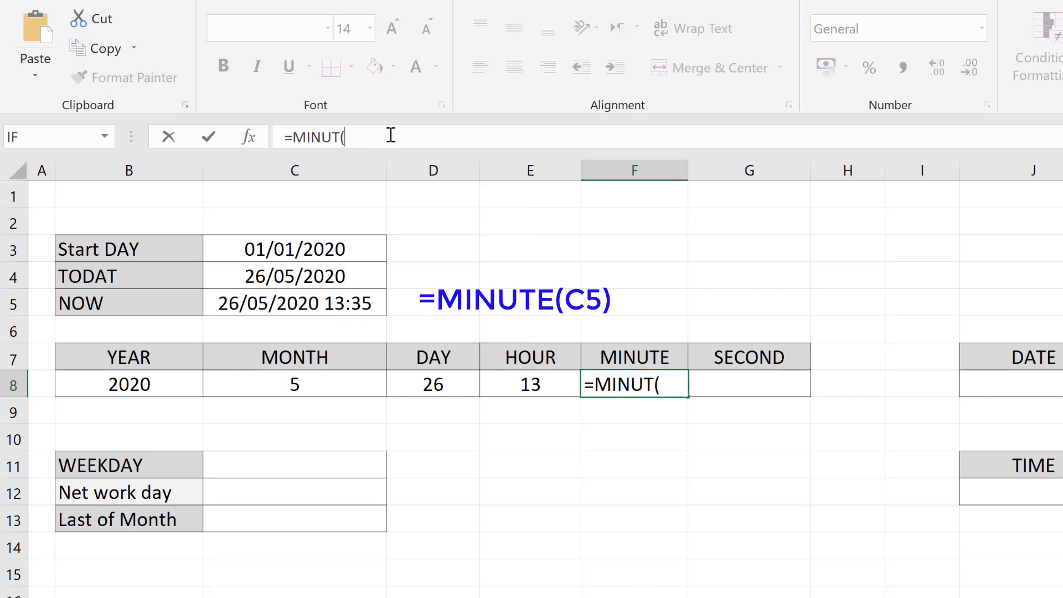
{"action": "key", "text": "BackSpace"}
{"action": "key", "text": "BackSpace"}
{"action": "key", "text": "BackSpace"}
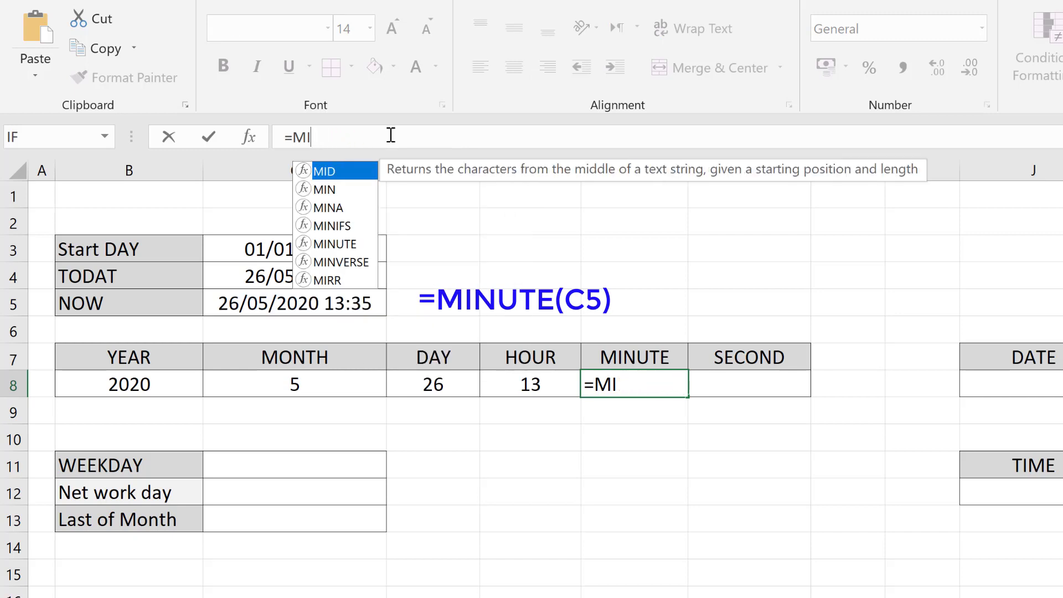
{"action": "key", "text": "Down"}
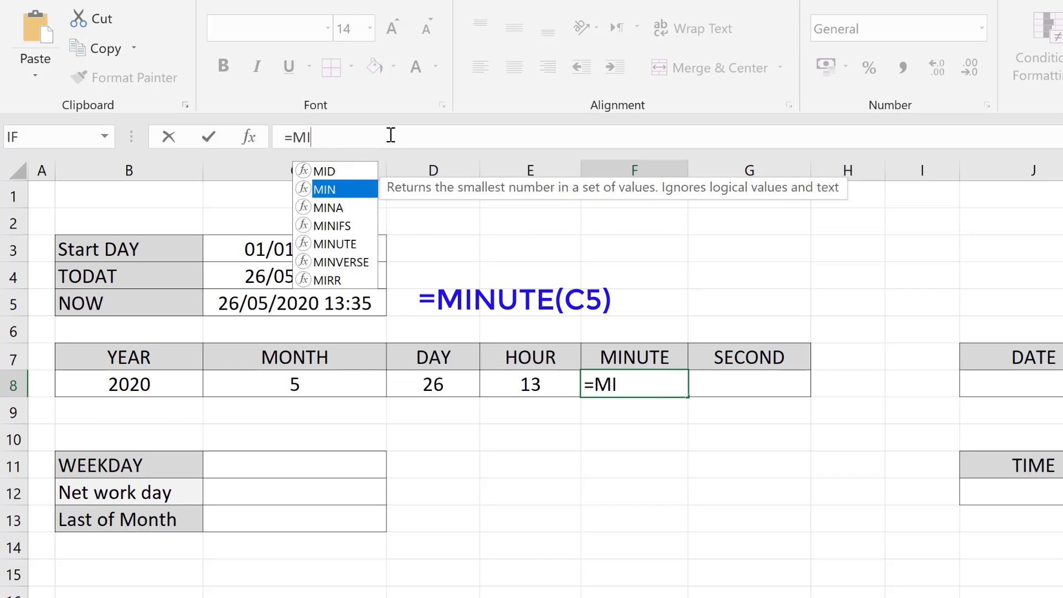
{"action": "key", "text": "Down"}
{"action": "key", "text": "Down"}
{"action": "key", "text": "Down"}
{"action": "key", "text": "Tab"}
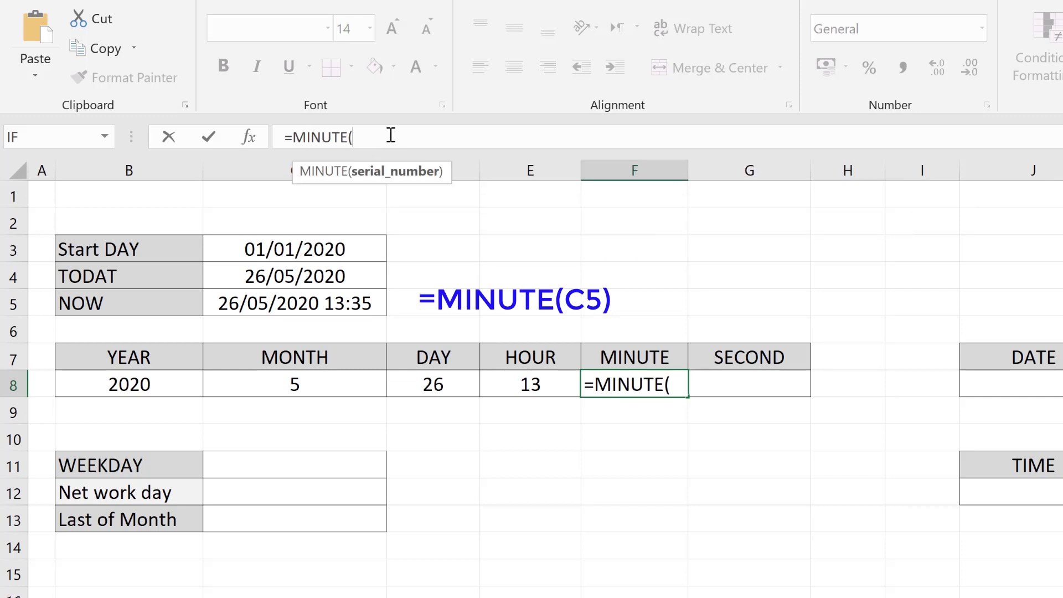
{"action": "left_click", "coordinate": [260, 297]}
{"action": "type", "text": ")"}
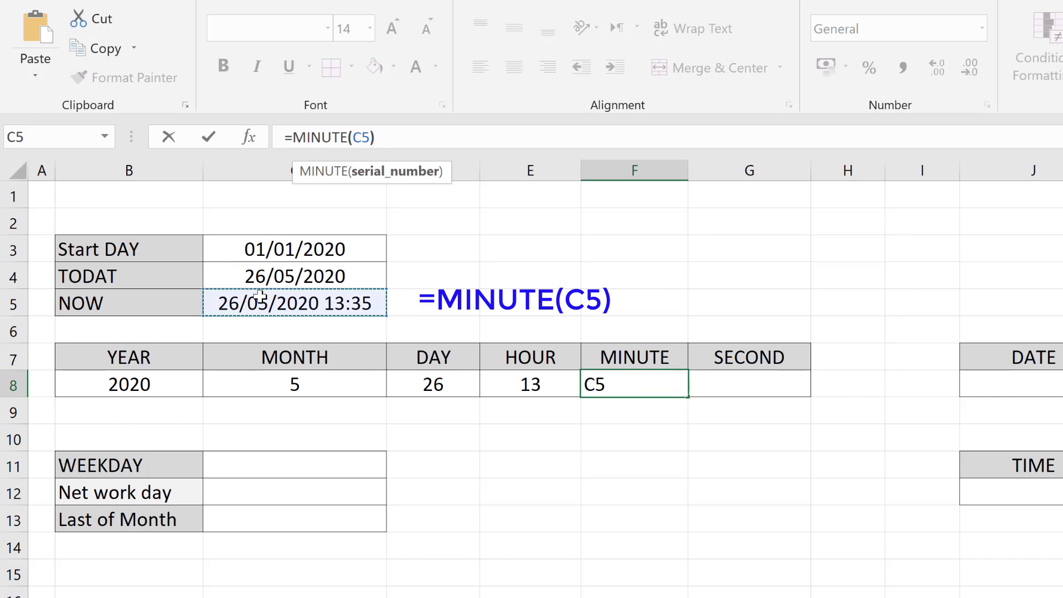
{"action": "key", "text": "Return"}
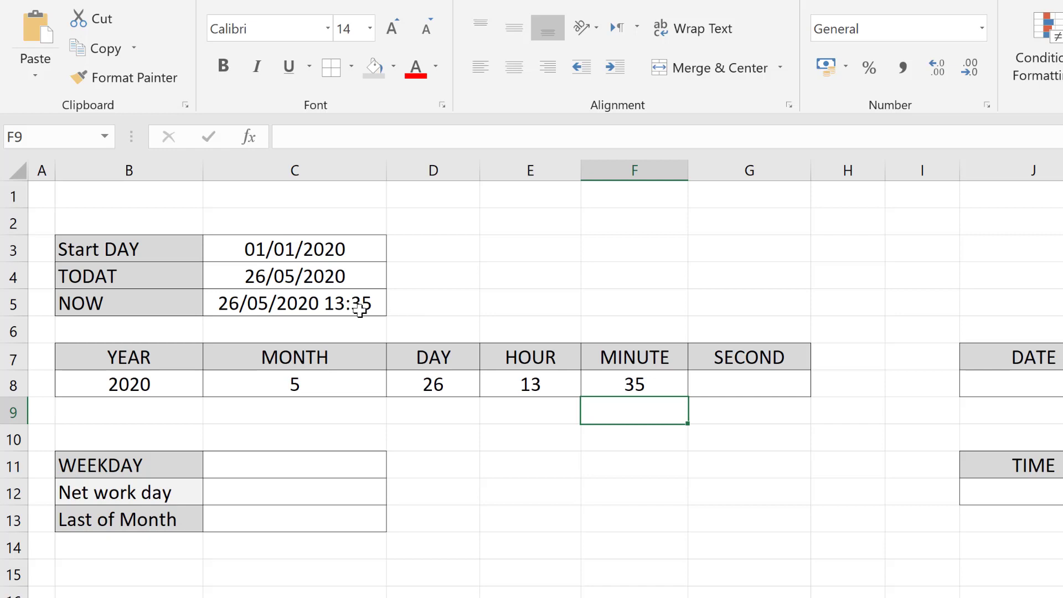
Step: Enter =SECOND(C5) in G8, returning 6
{"action": "left_click", "coordinate": [752, 381]}
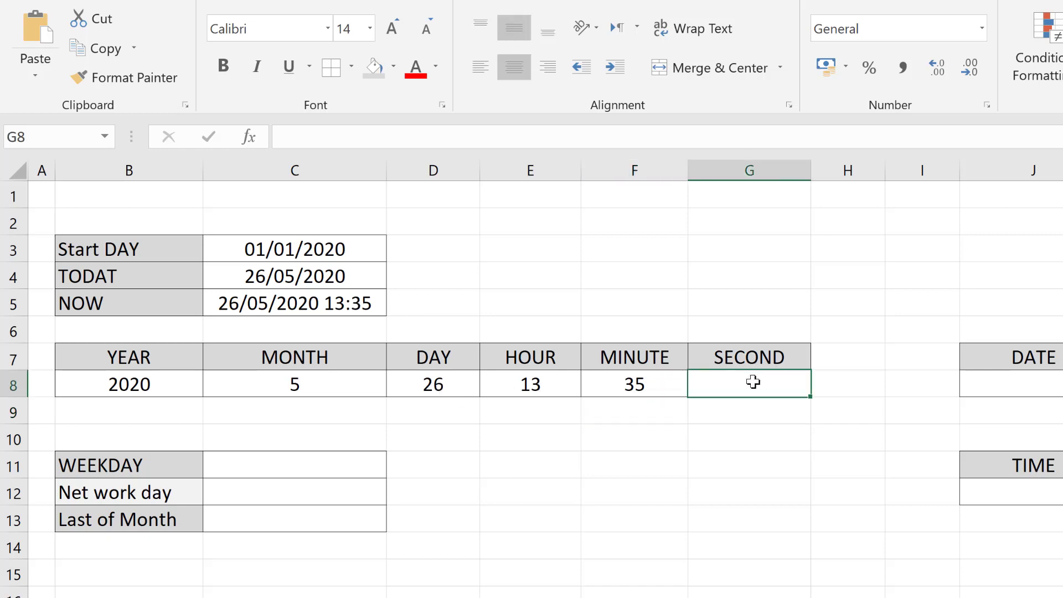
{"action": "type", "text": "=SE"}
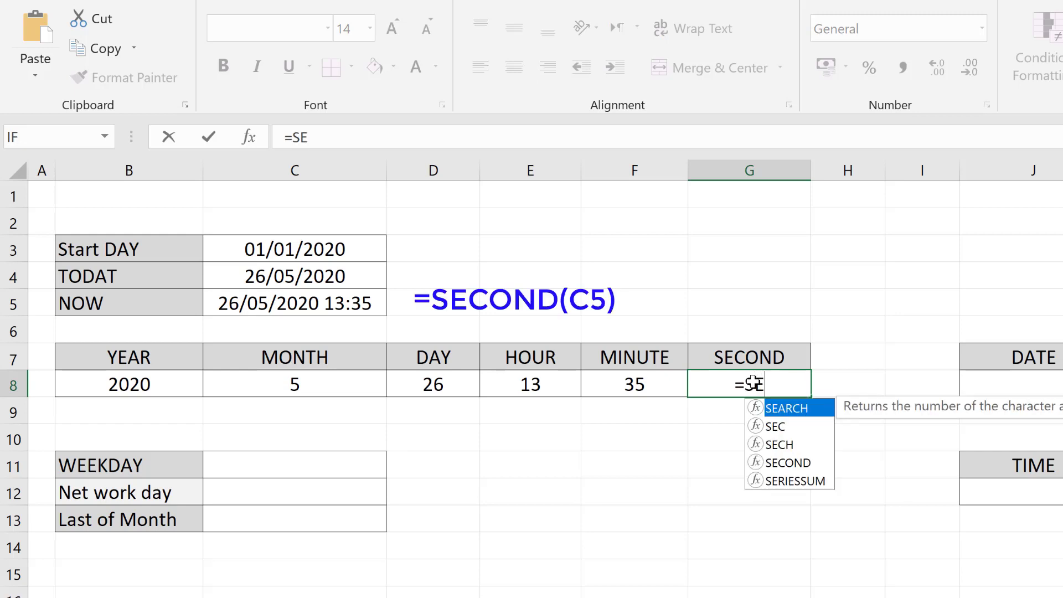
{"action": "type", "text": "CON"}
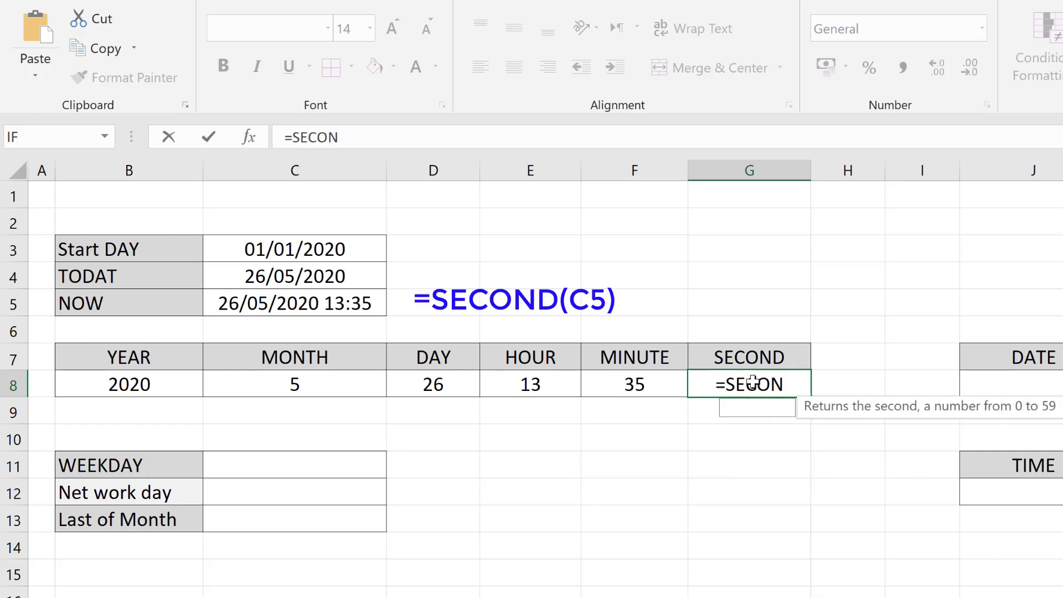
{"action": "type", "text": "D("}
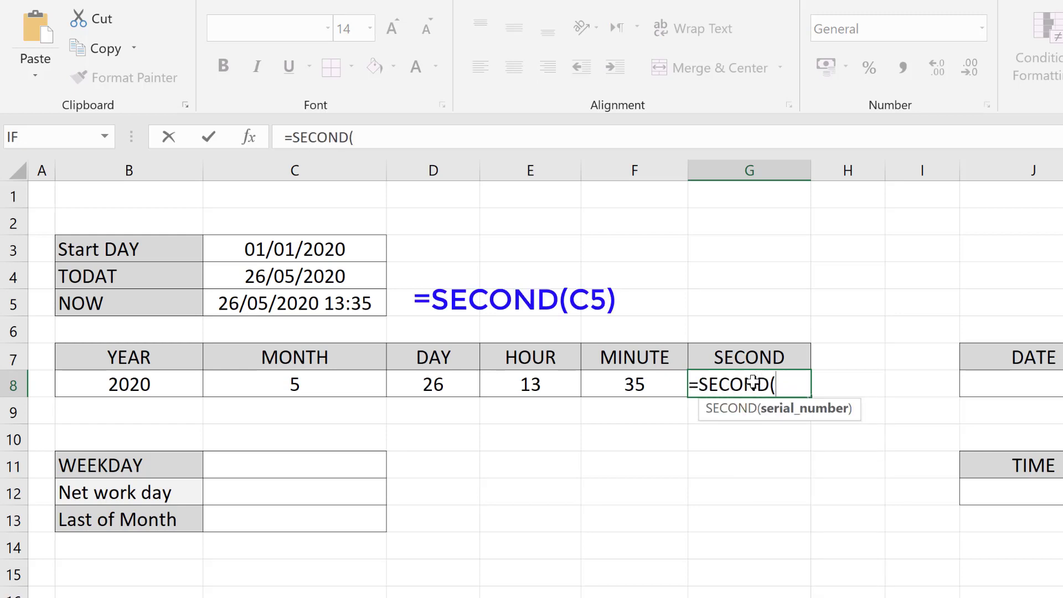
{"action": "left_click", "coordinate": [288, 309]}
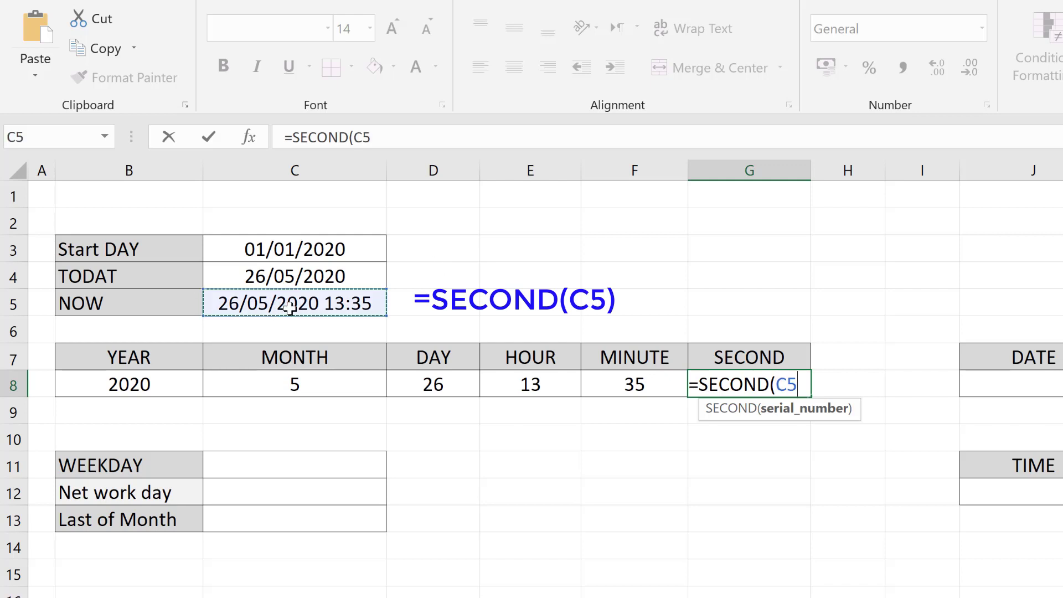
{"action": "type", "text": ")"}
{"action": "key", "text": "Return"}
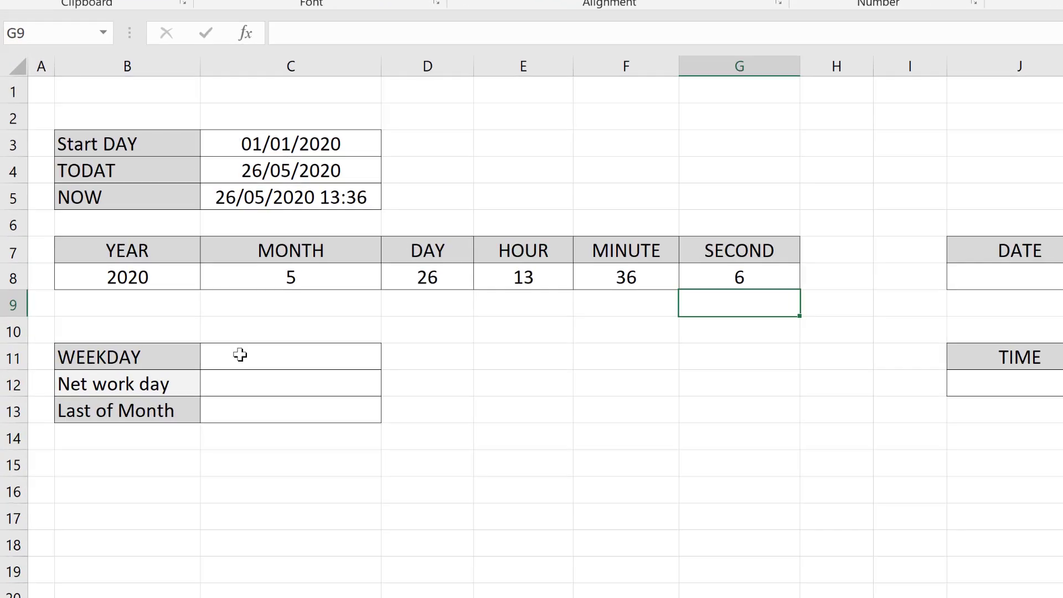
Step: Enter =WEEKDAY(C5,1) in C11 with Sunday as 1, returning 3
{"action": "left_click", "coordinate": [155, 337]}
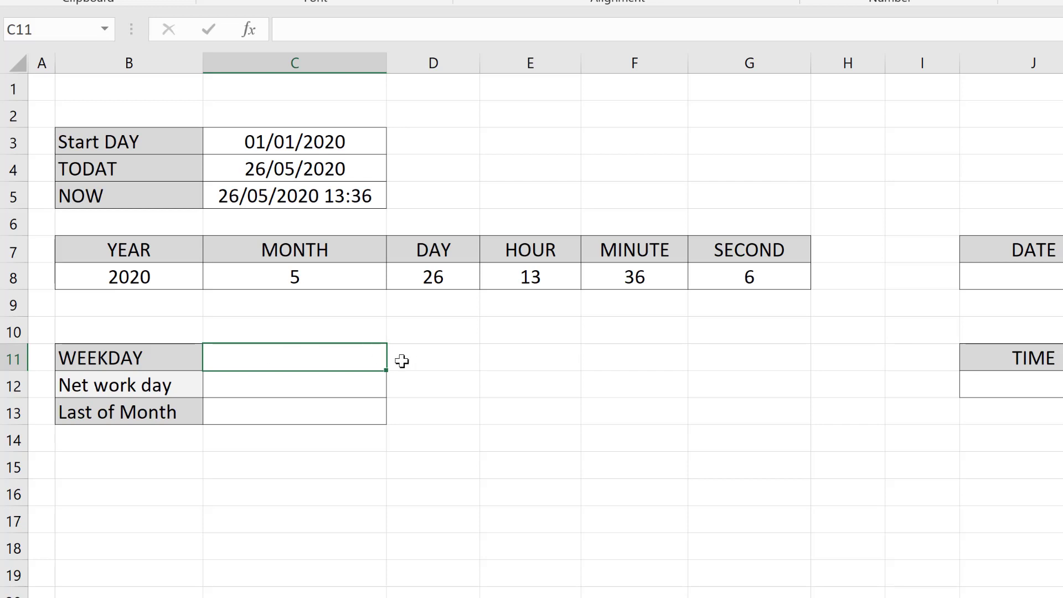
{"action": "type", "text": "="}
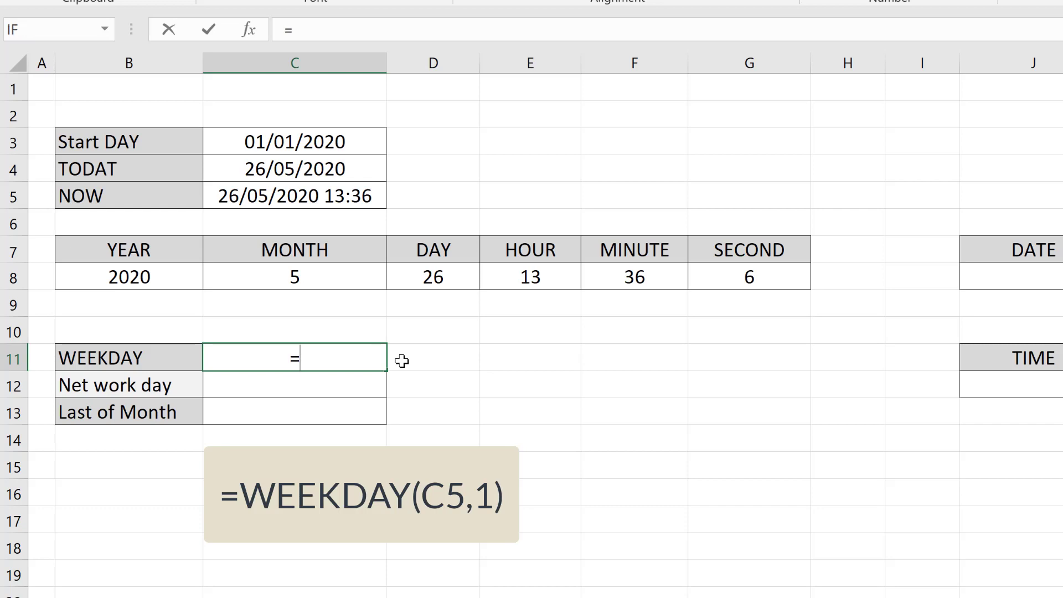
{"action": "type", "text": "WEEK"}
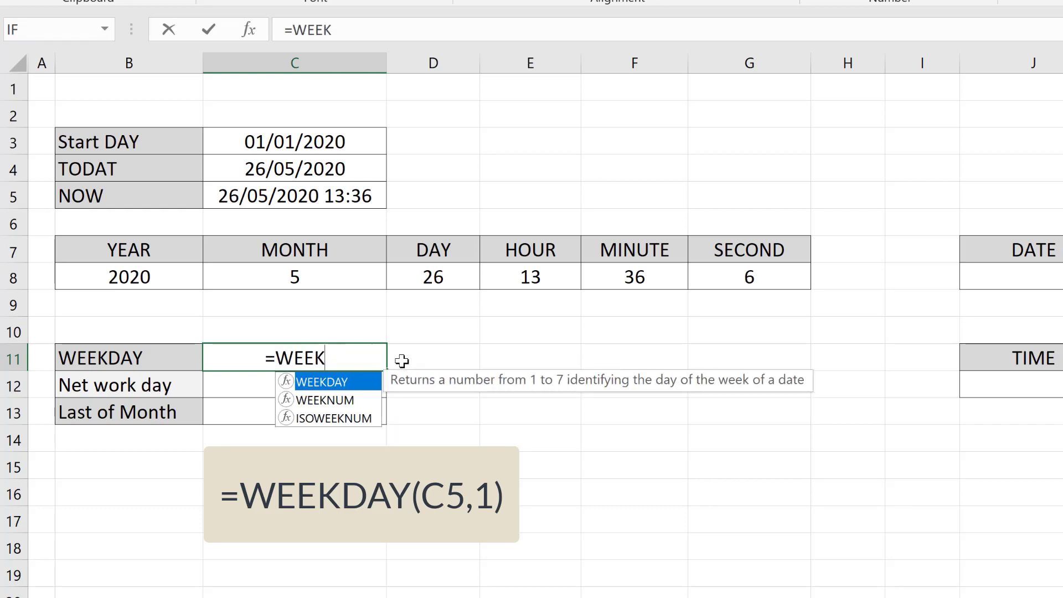
{"action": "key", "text": "Tab"}
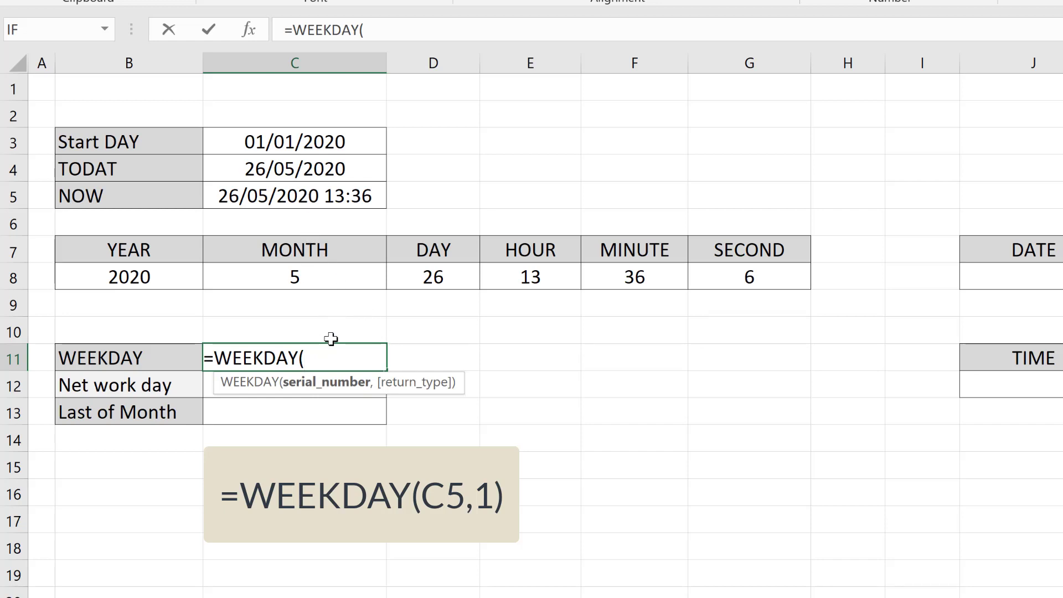
{"action": "left_click", "coordinate": [312, 195]}
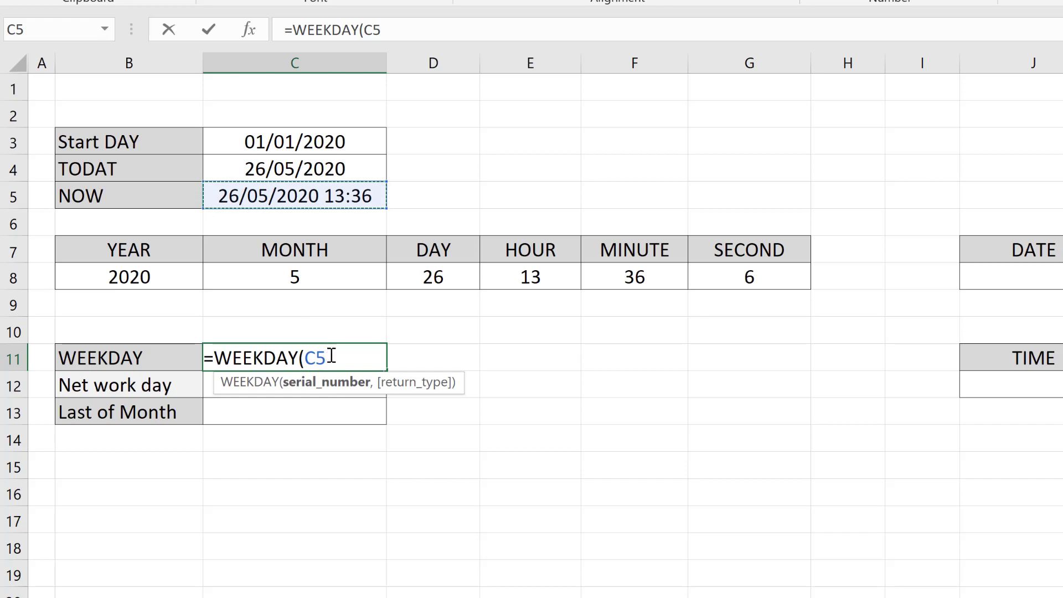
{"action": "type", "text": ","}
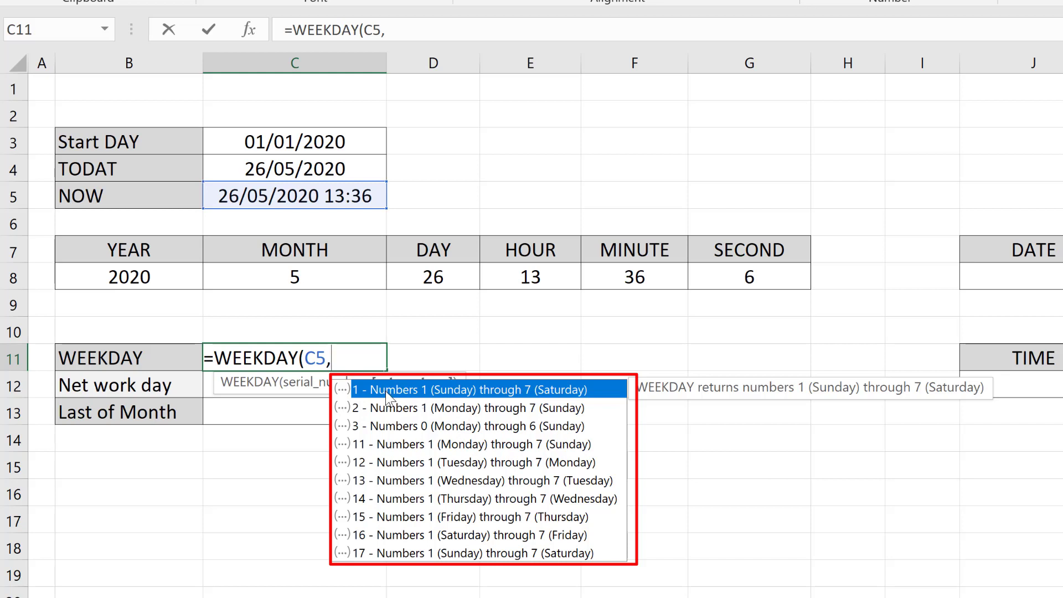
{"action": "double_click", "coordinate": [385, 391]}
{"action": "key", "text": "Escape"}
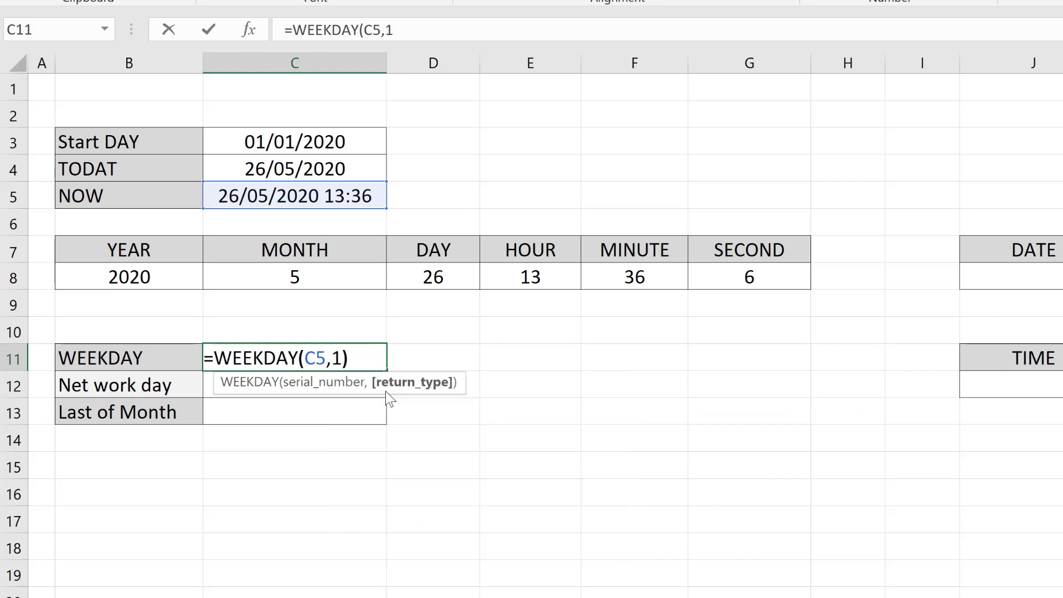
{"action": "type", "text": ")"}
{"action": "key", "text": "Return"}
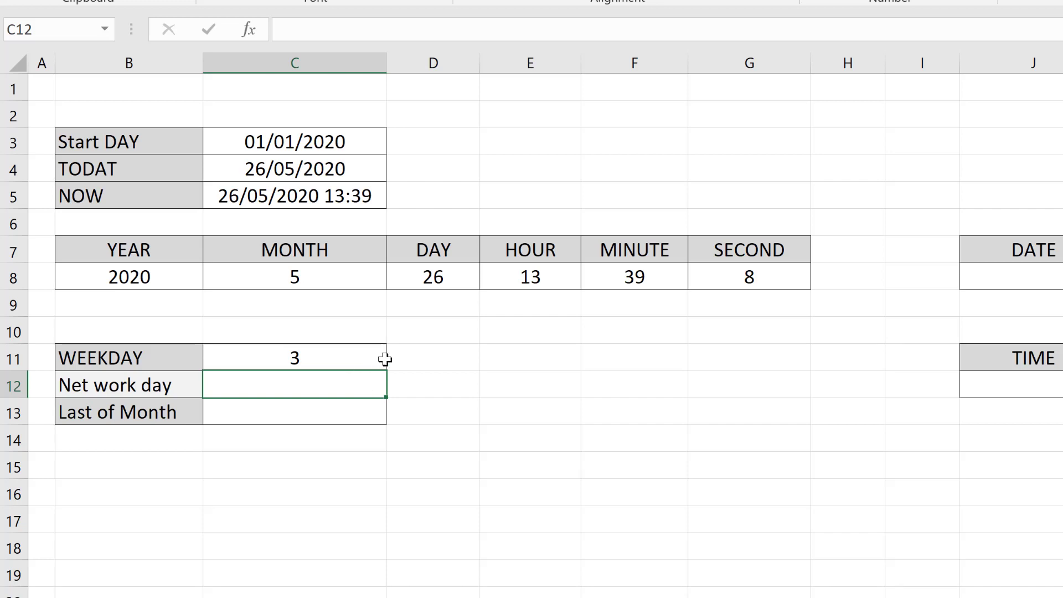
{"action": "left_click", "coordinate": [366, 358]}
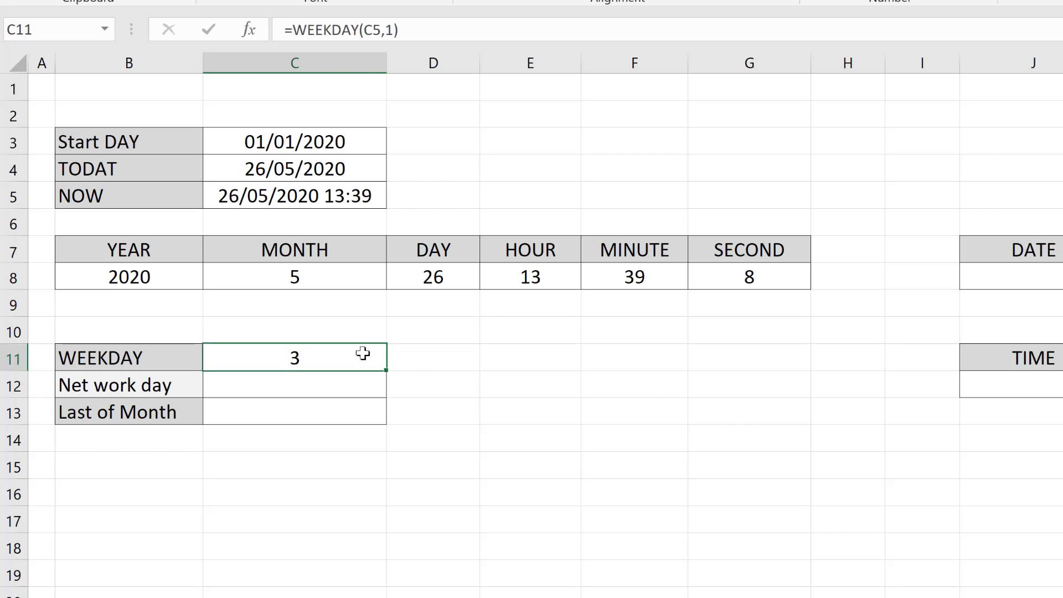
{"action": "left_click", "coordinate": [388, 29]}
{"action": "double_click", "coordinate": [389, 29]}
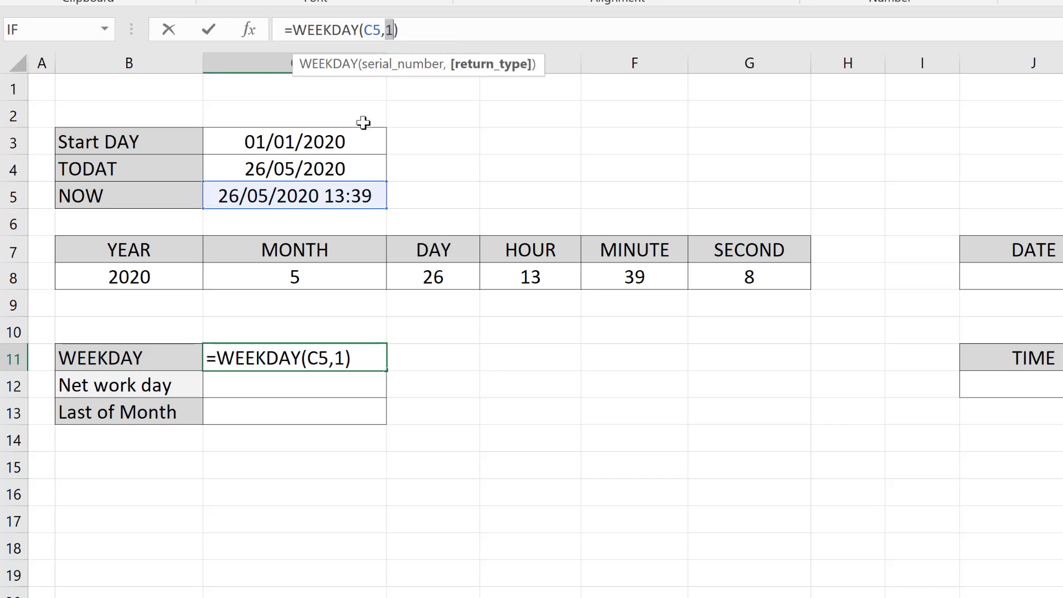
{"action": "left_click", "coordinate": [363, 358]}
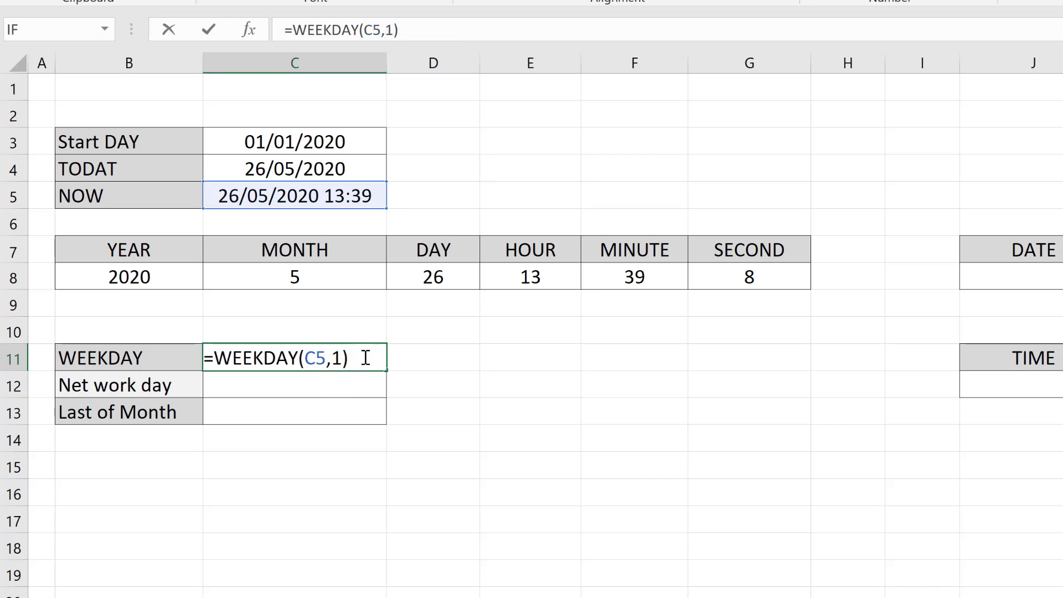
{"action": "key", "text": "BackSpace"}
{"action": "key", "text": "BackSpace"}
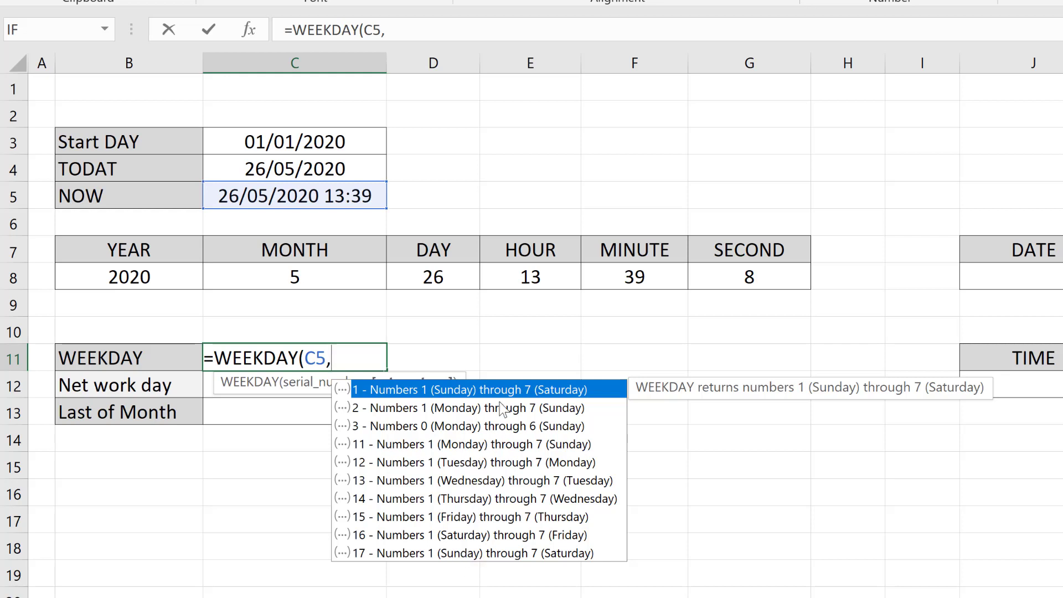
{"action": "type", "text": "1"}
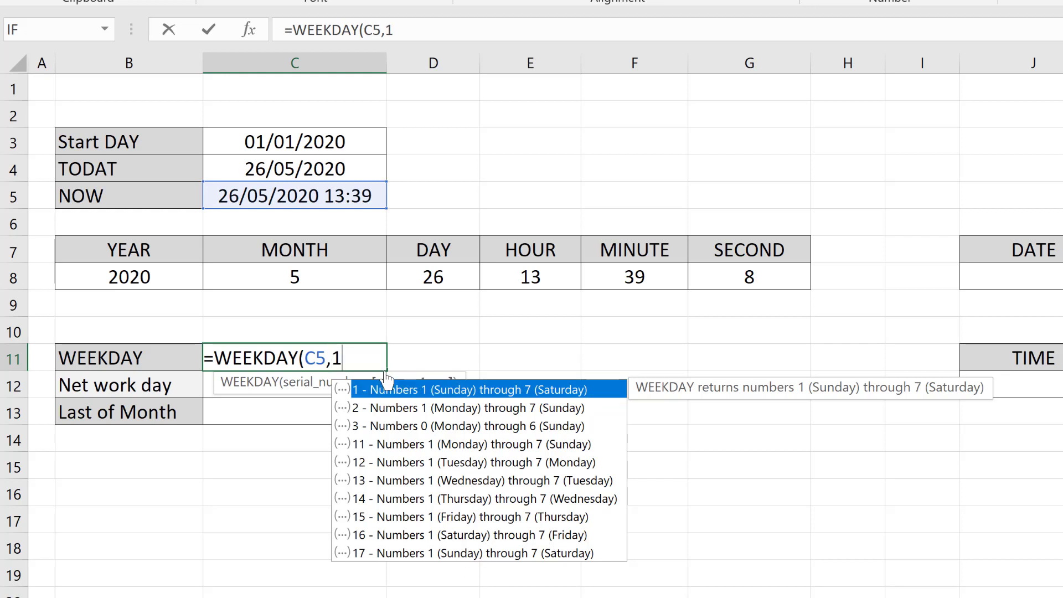
{"action": "type", "text": ")"}
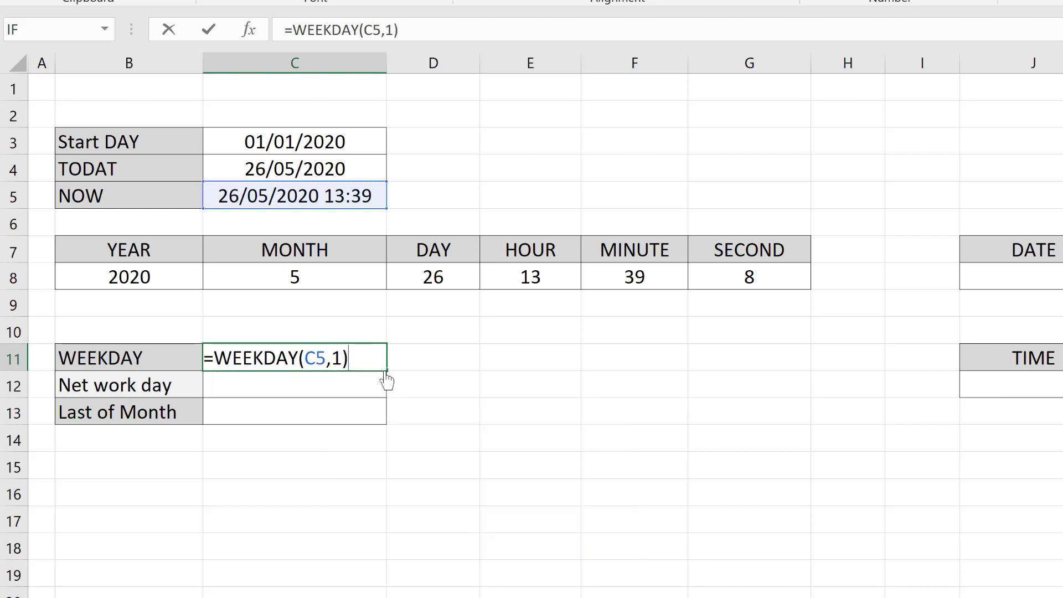
{"action": "key", "text": "Return"}
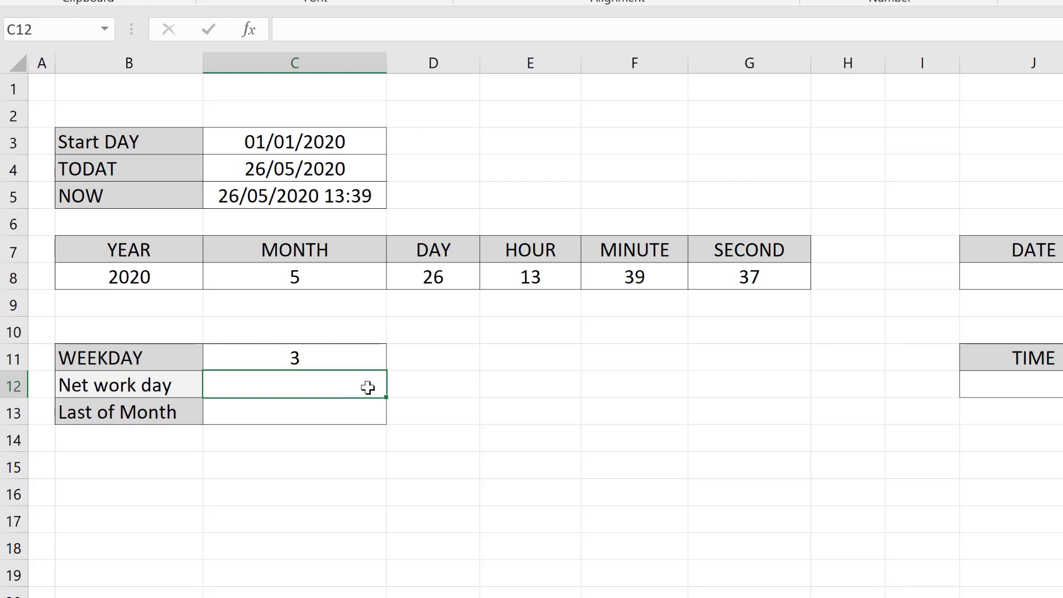
Step: Enter =NETWORKDAYS(C3,C4) in C12, returning 105 working days
{"action": "type", "text": "="}
{"action": "type", "text": "N"}
{"action": "type", "text": "E"}
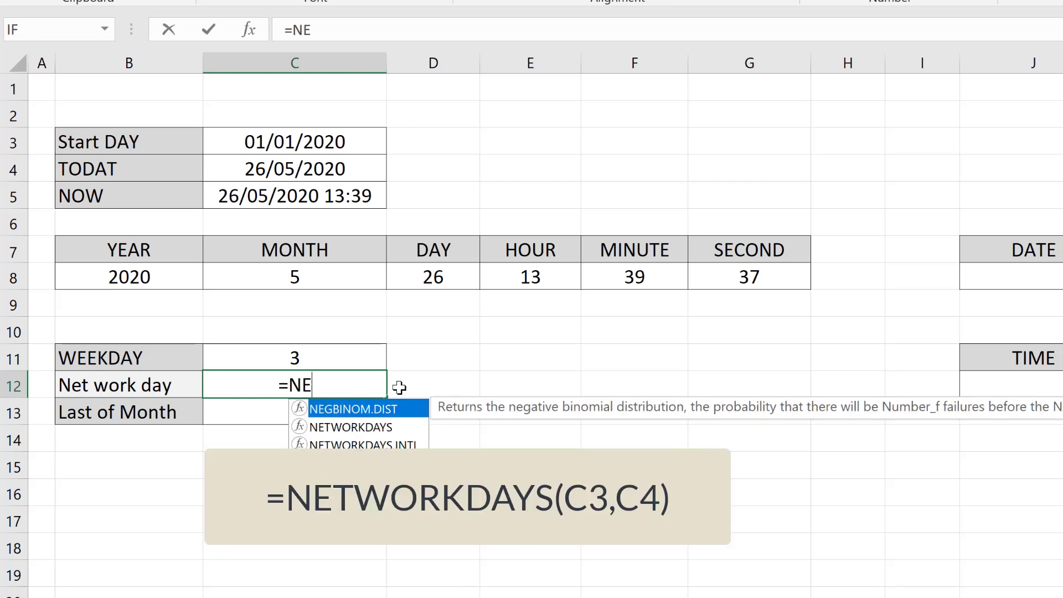
{"action": "type", "text": "TW"}
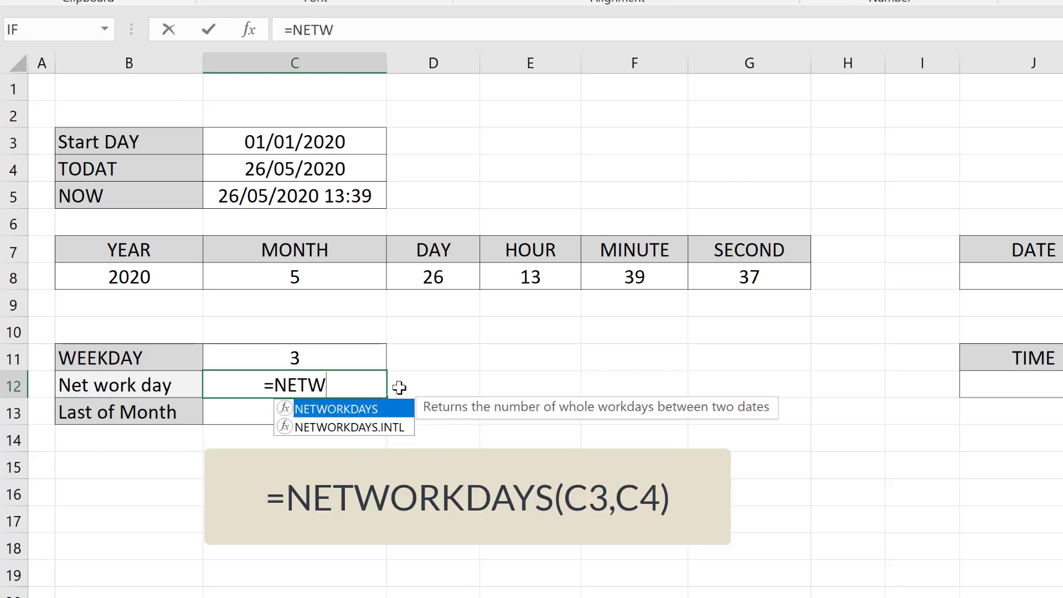
{"action": "key", "text": "Tab"}
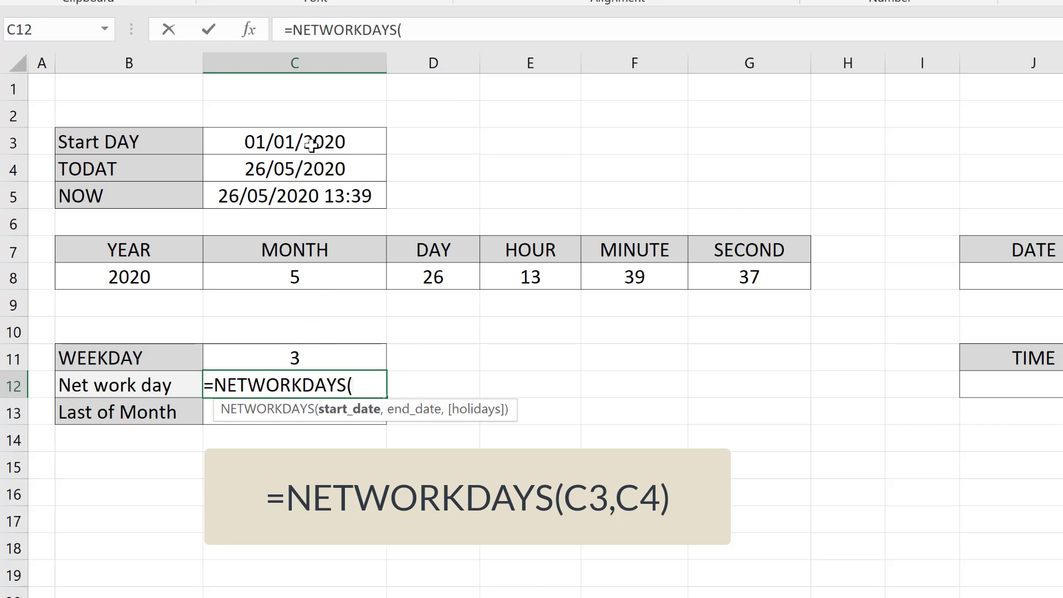
{"action": "left_click", "coordinate": [348, 144]}
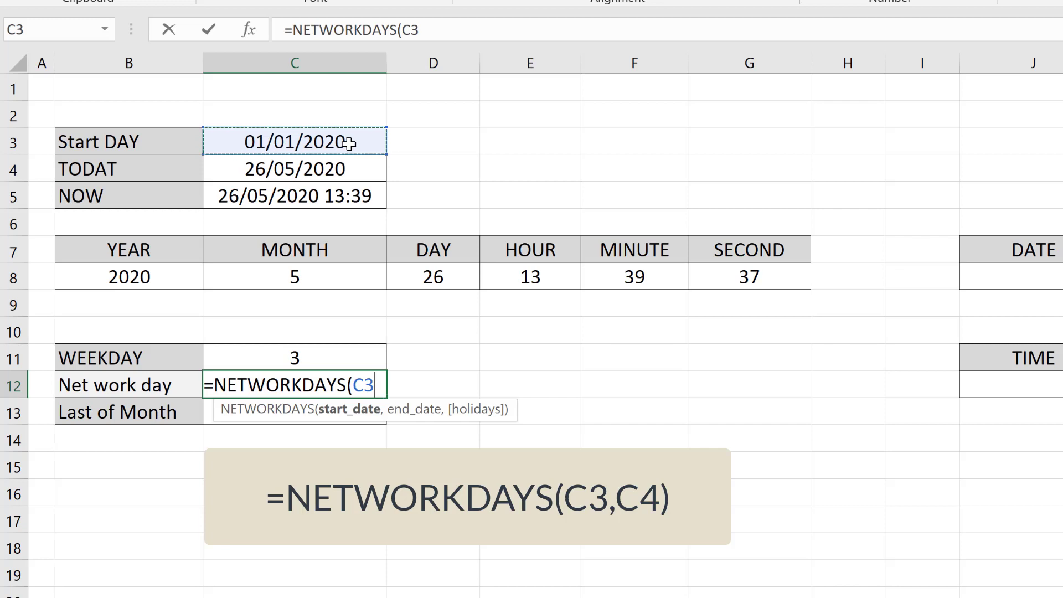
{"action": "type", "text": ","}
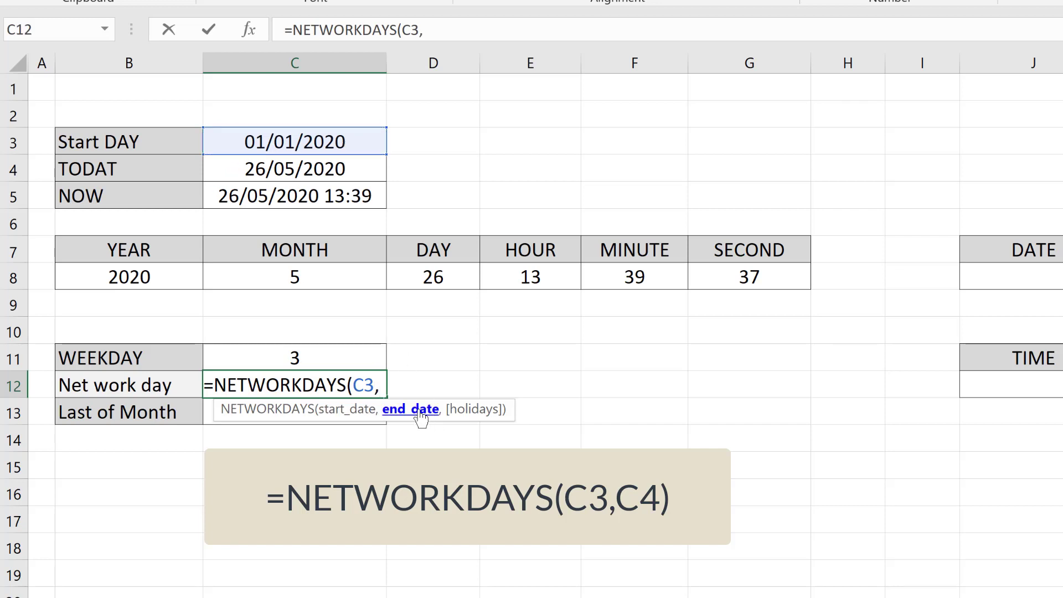
{"action": "left_click", "coordinate": [305, 174]}
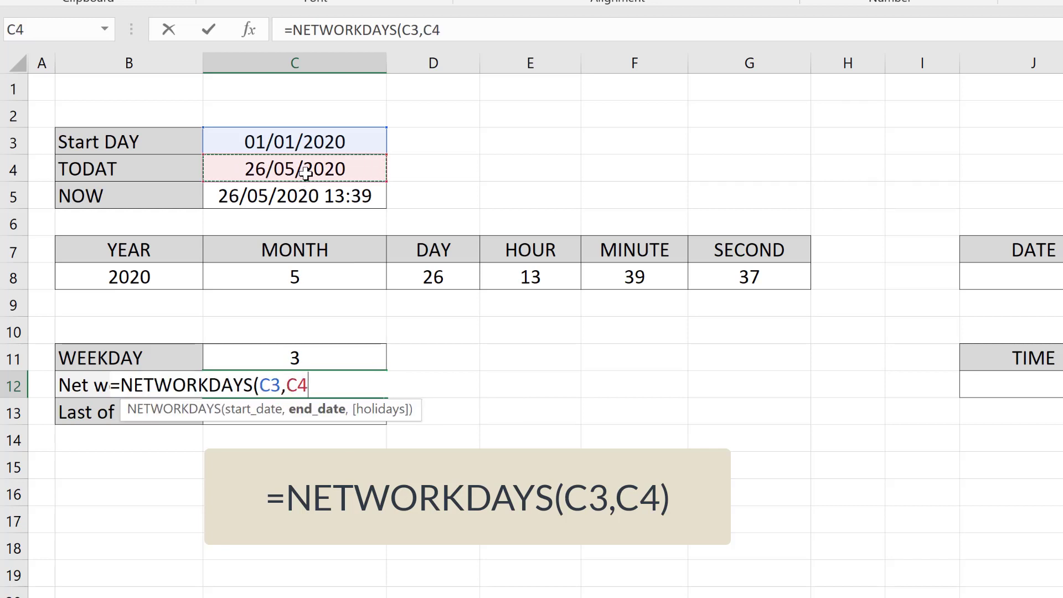
{"action": "type", "text": ","}
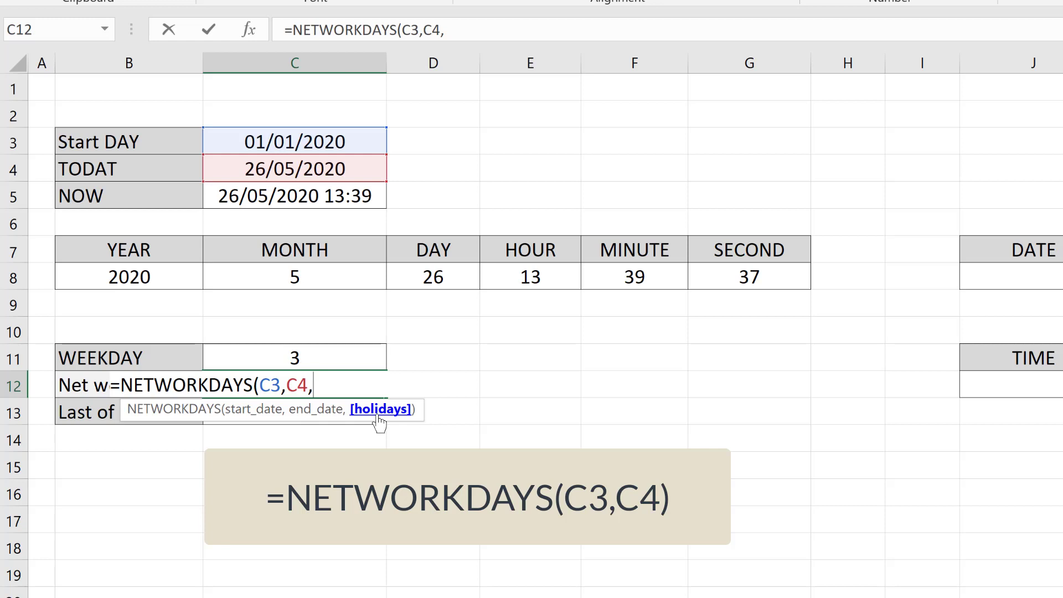
{"action": "key", "text": "BackSpace"}
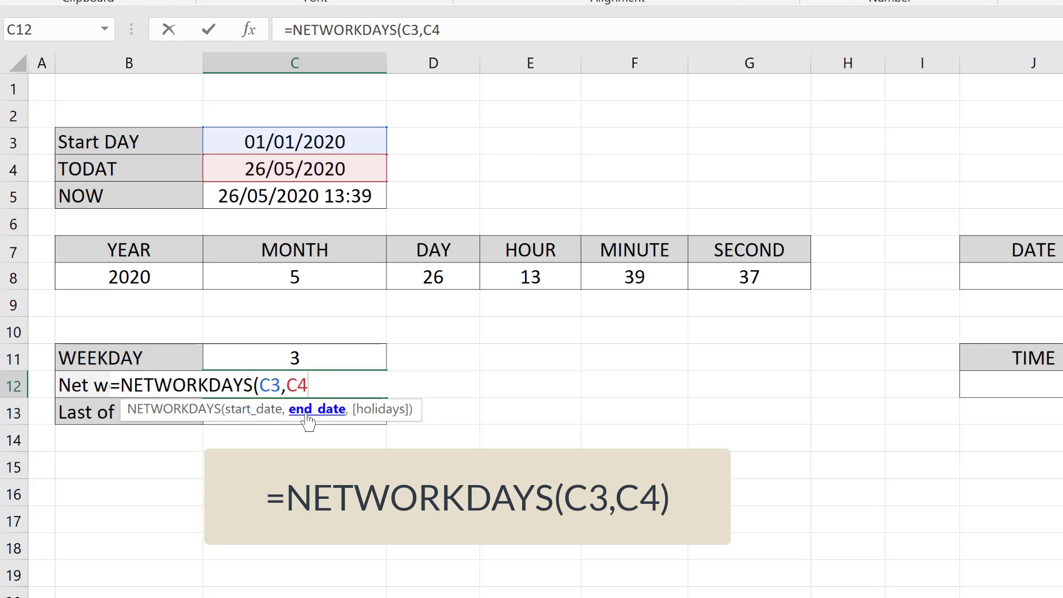
{"action": "type", "text": ")"}
{"action": "key", "text": "Return"}
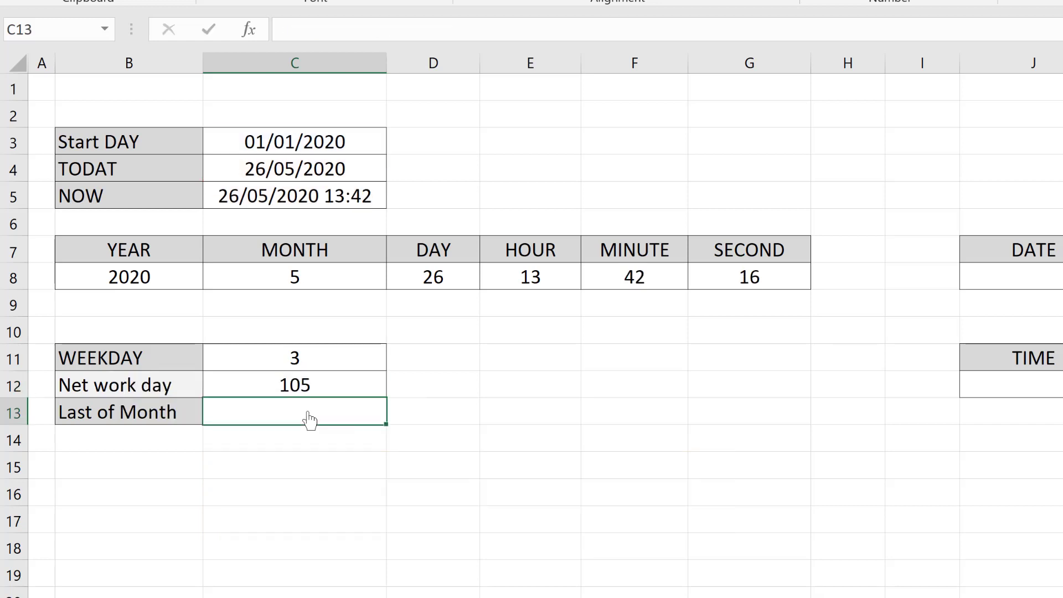
{"action": "left_click", "coordinate": [332, 386]}
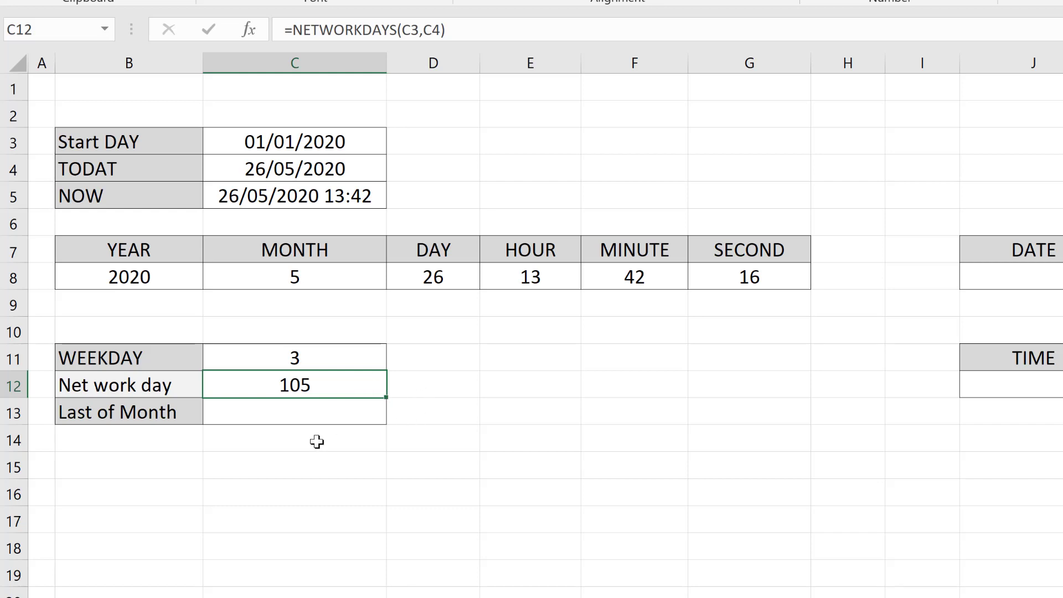
{"action": "left_click", "coordinate": [292, 417]}
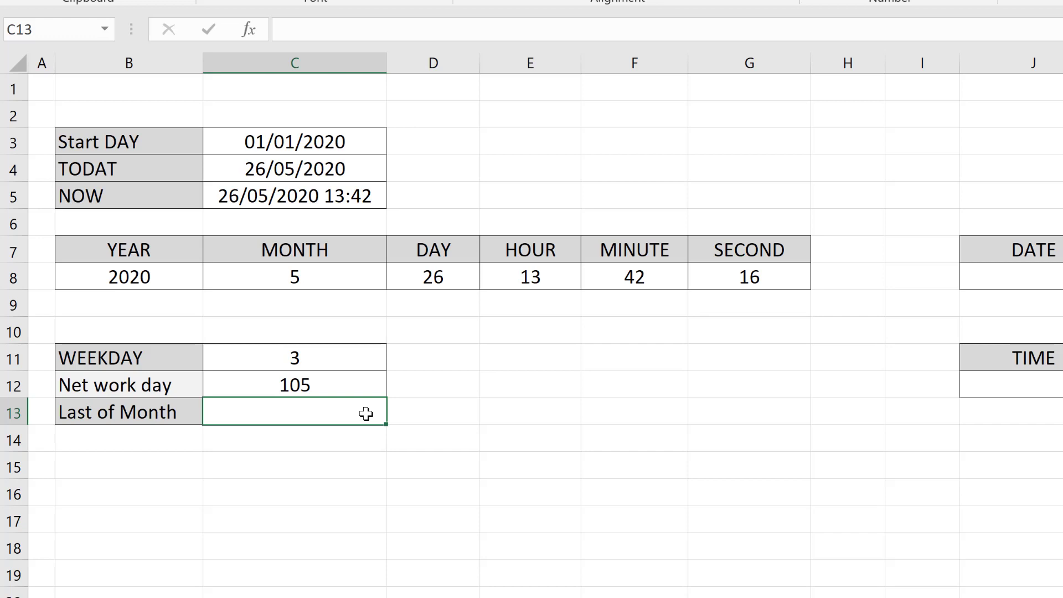
Step: Start an EOMONTH formula in C13 using the NOW date in C5 as the start date
{"action": "type", "text": "="}
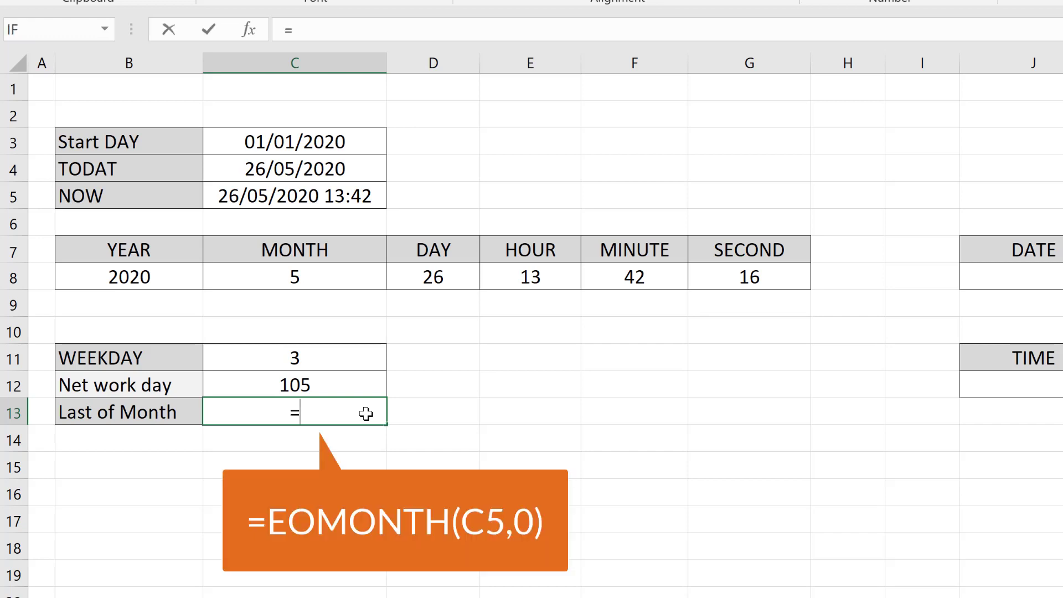
{"action": "type", "text": "EO"}
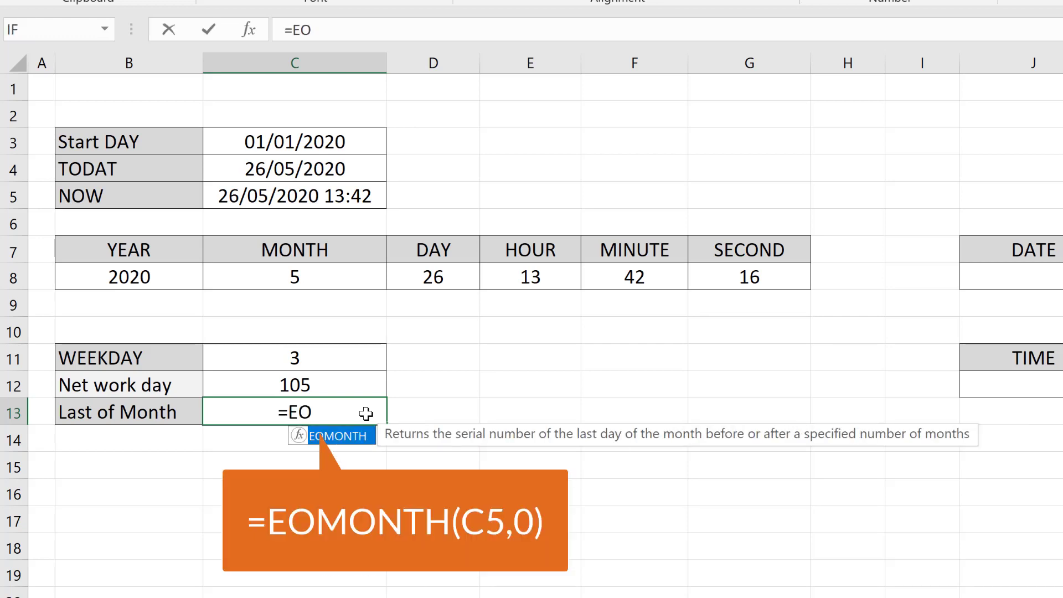
{"action": "type", "text": "M"}
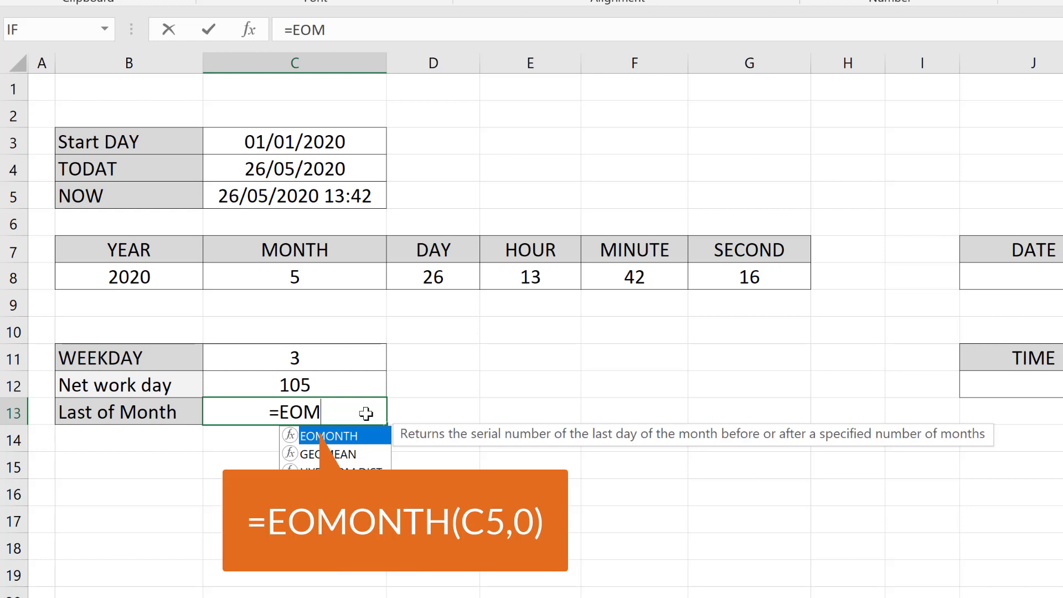
{"action": "key", "text": "Tab"}
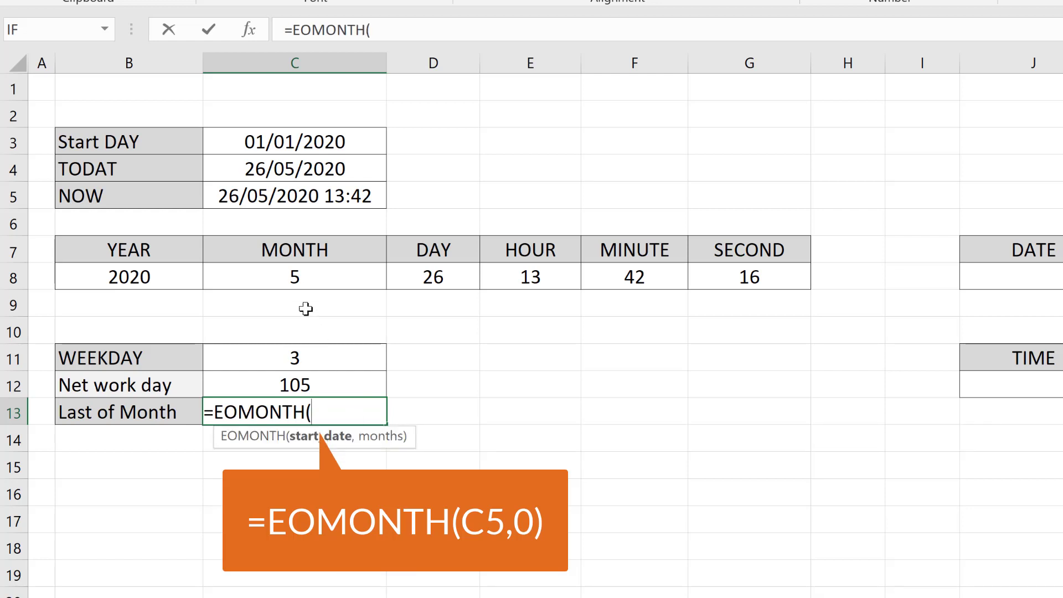
{"action": "left_click", "coordinate": [302, 197]}
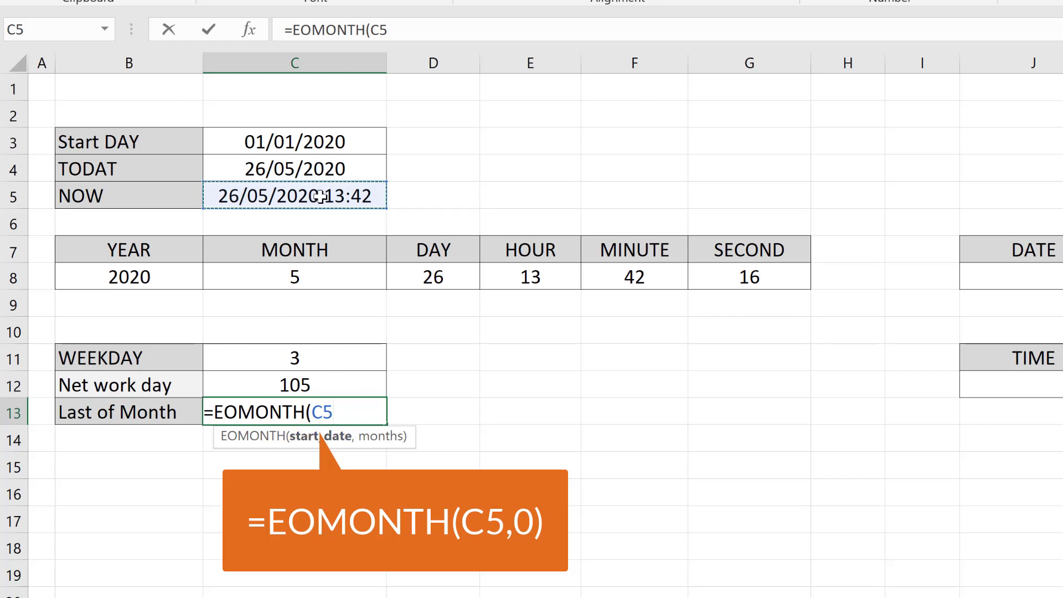
{"action": "type", "text": ","}
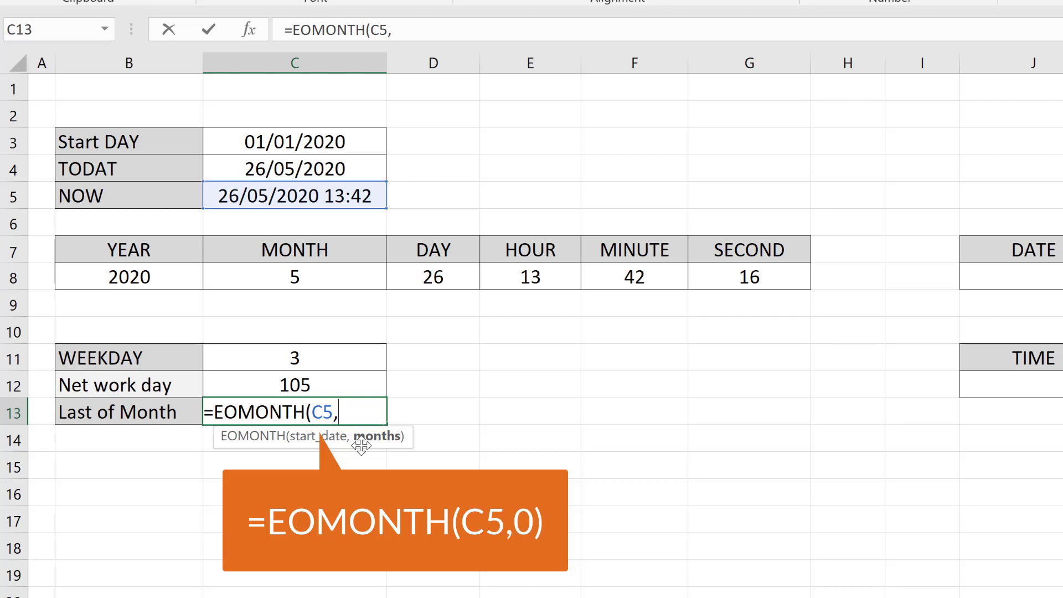
Step: Try months values 1, 2, 01 and -1, then settle on 0 to return 31/05/2020
{"action": "type", "text": "0"}
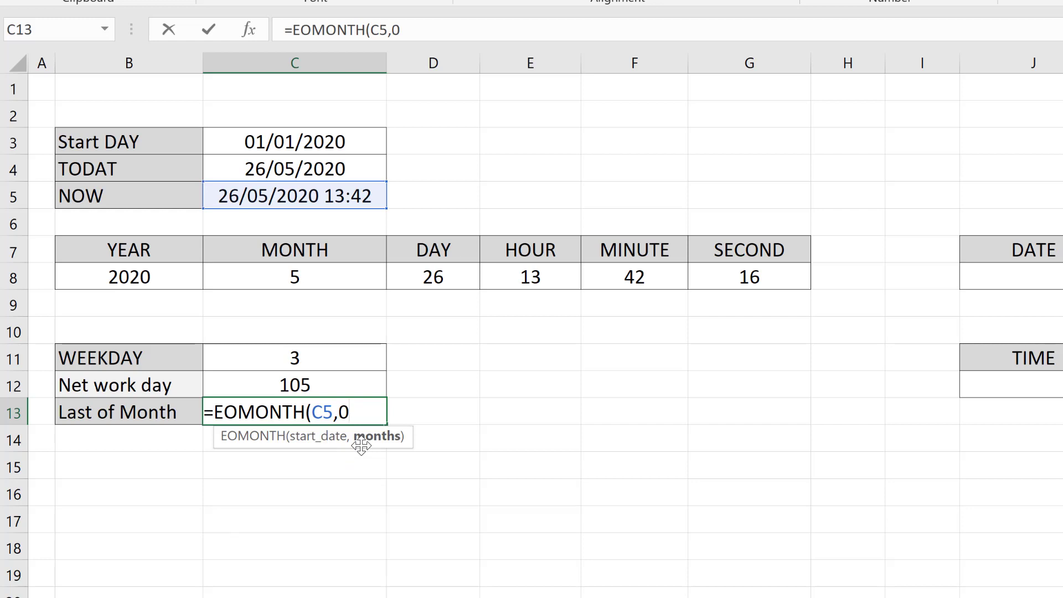
{"action": "key", "text": "BackSpace"}
{"action": "type", "text": "1"}
{"action": "key", "text": "BackSpace"}
{"action": "type", "text": "2"}
{"action": "key", "text": "BackSpace"}
{"action": "type", "text": "01"}
{"action": "key", "text": "BackSpace"}
{"action": "key", "text": "BackSpace"}
{"action": "type", "text": "-1"}
{"action": "key", "text": "BackSpace"}
{"action": "type", "text": "0)"}
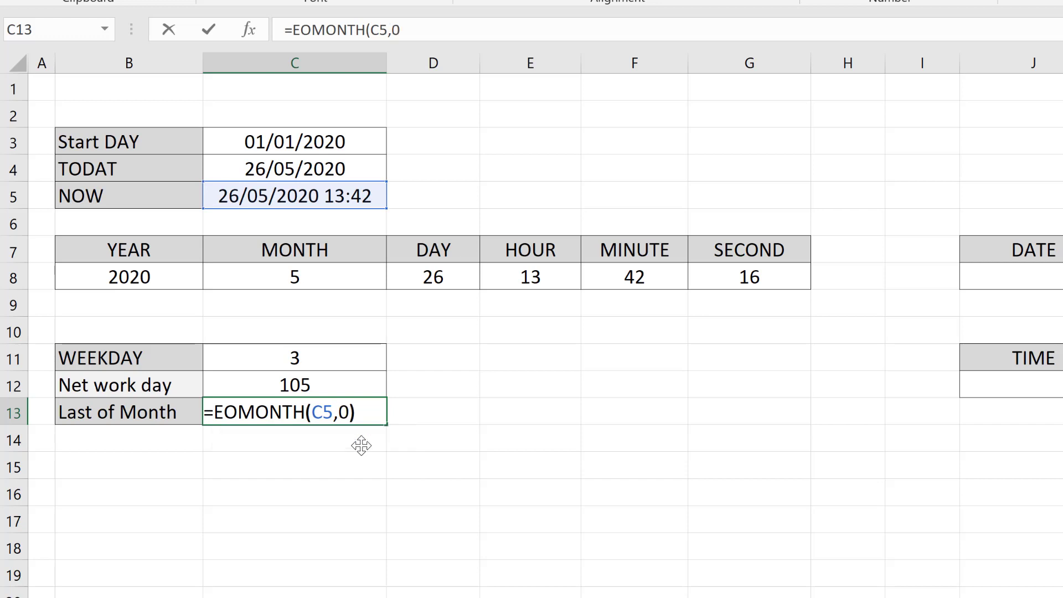
{"action": "key", "text": "Return"}
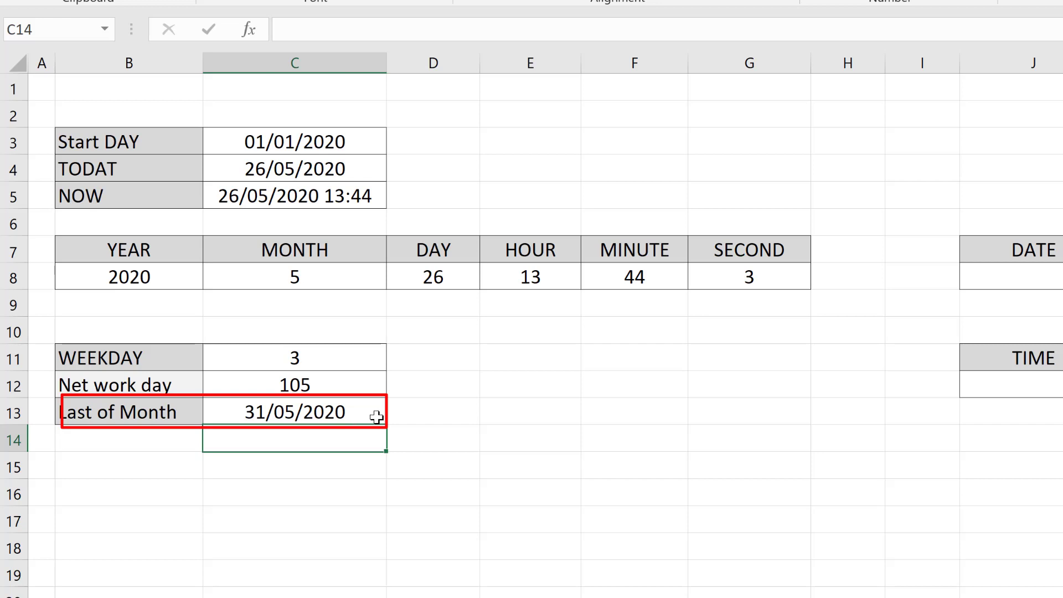
{"action": "left_click", "coordinate": [338, 411]}
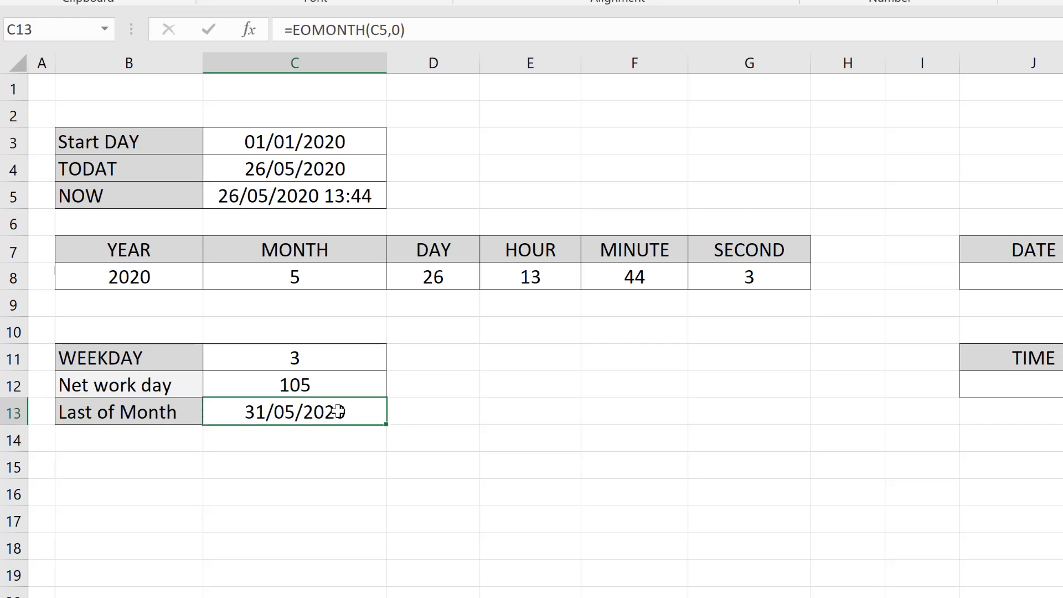
{"action": "double_click", "coordinate": [396, 29]}
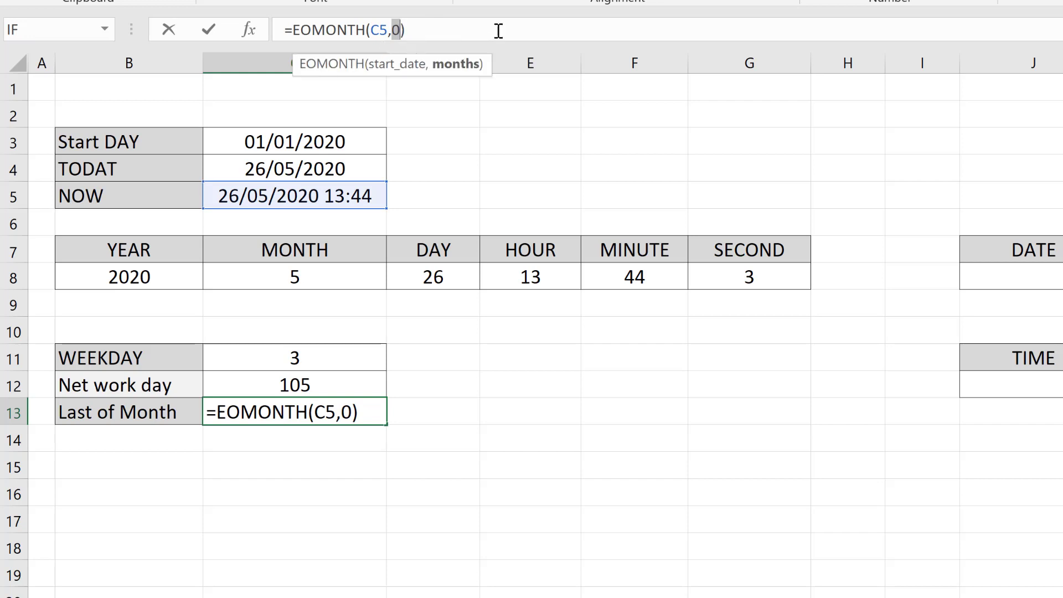
{"action": "type", "text": "-1"}
{"action": "key", "text": "Return"}
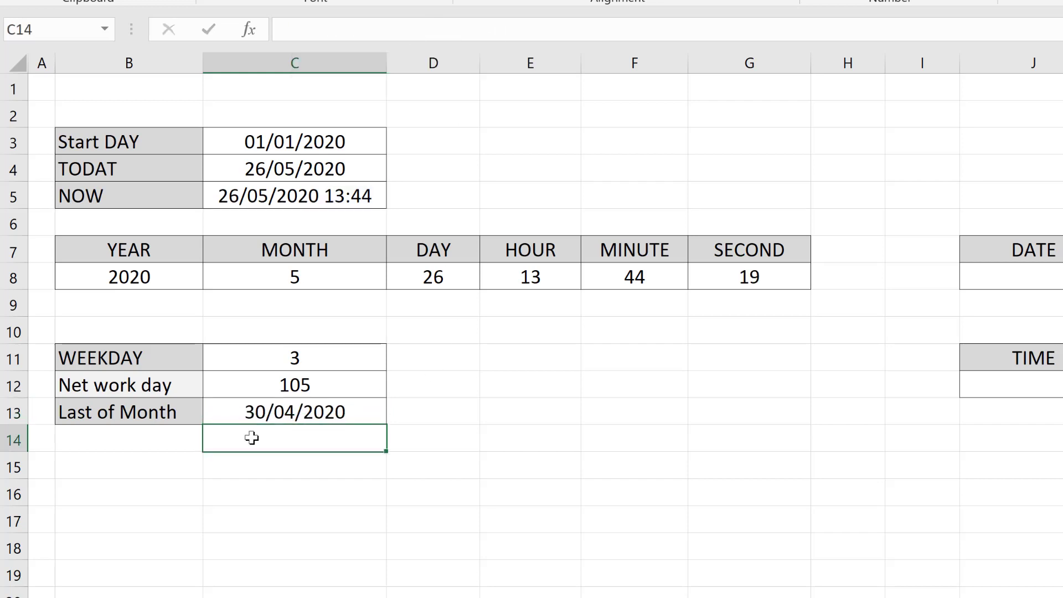
{"action": "left_click", "coordinate": [275, 414]}
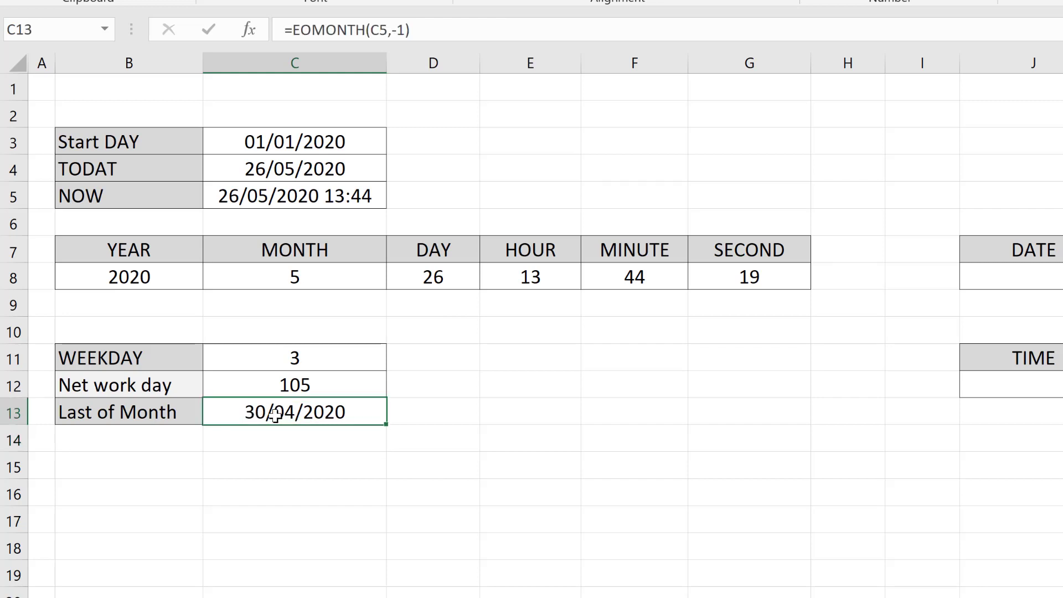
{"action": "left_click", "coordinate": [402, 30]}
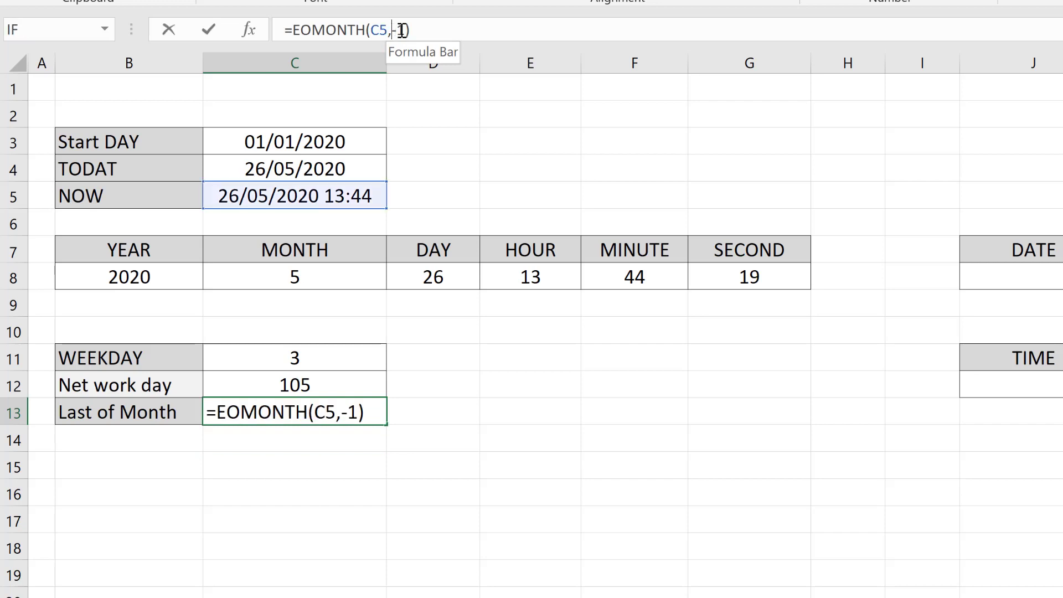
{"action": "double_click", "coordinate": [402, 30]}
{"action": "type", "text": "0"}
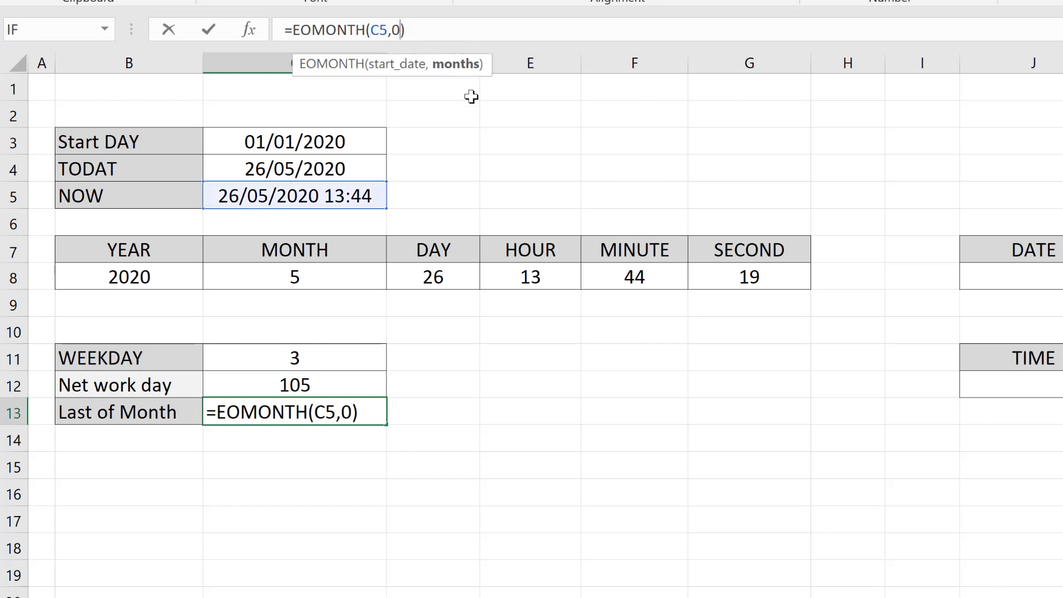
{"action": "key", "text": "Return"}
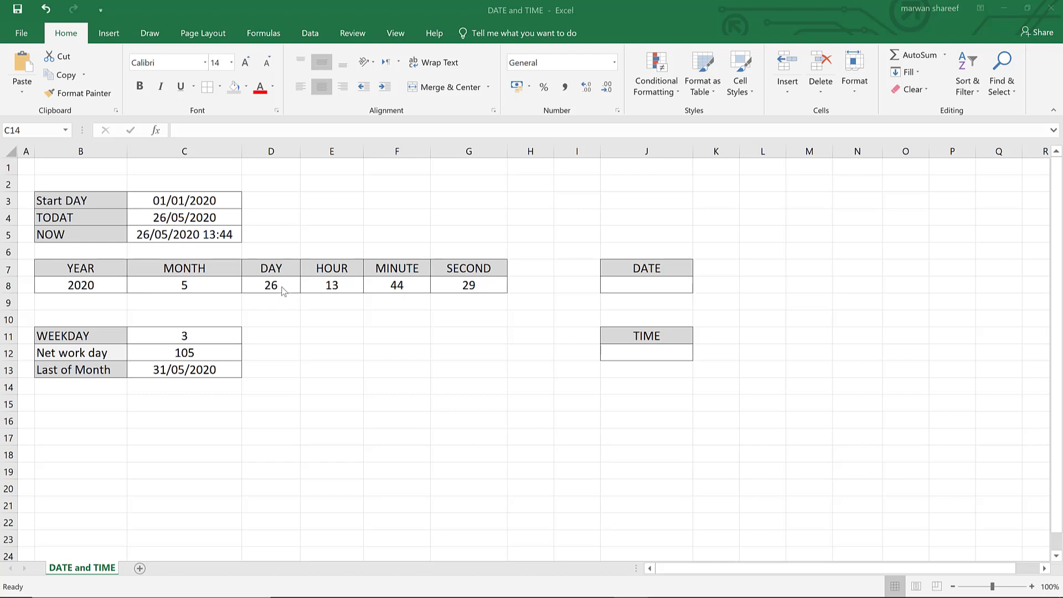
{"action": "left_click", "coordinate": [637, 286]}
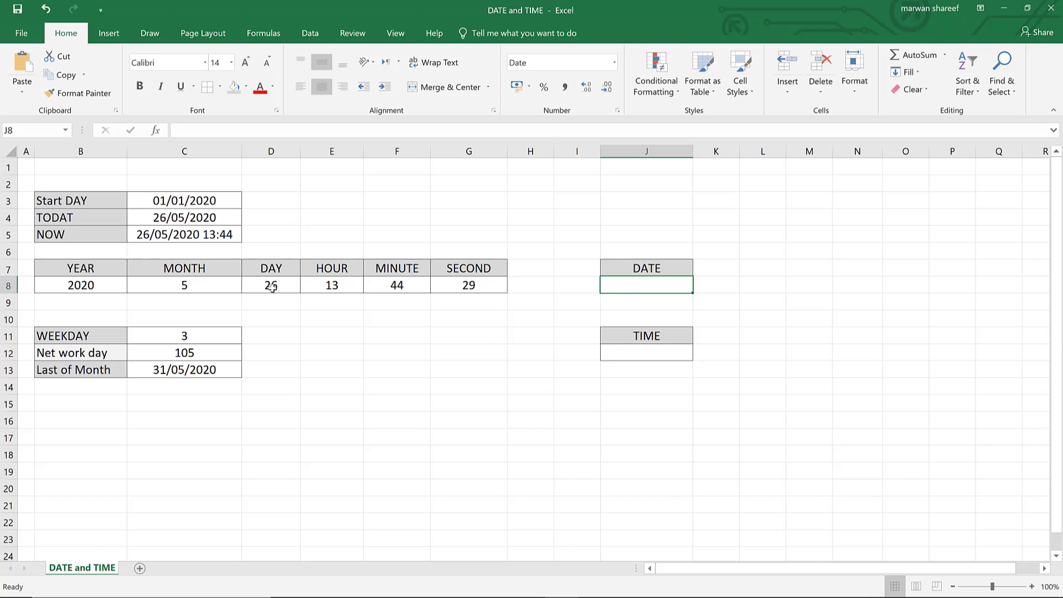
{"action": "left_click", "coordinate": [342, 288]}
{"action": "left_click", "coordinate": [393, 285]}
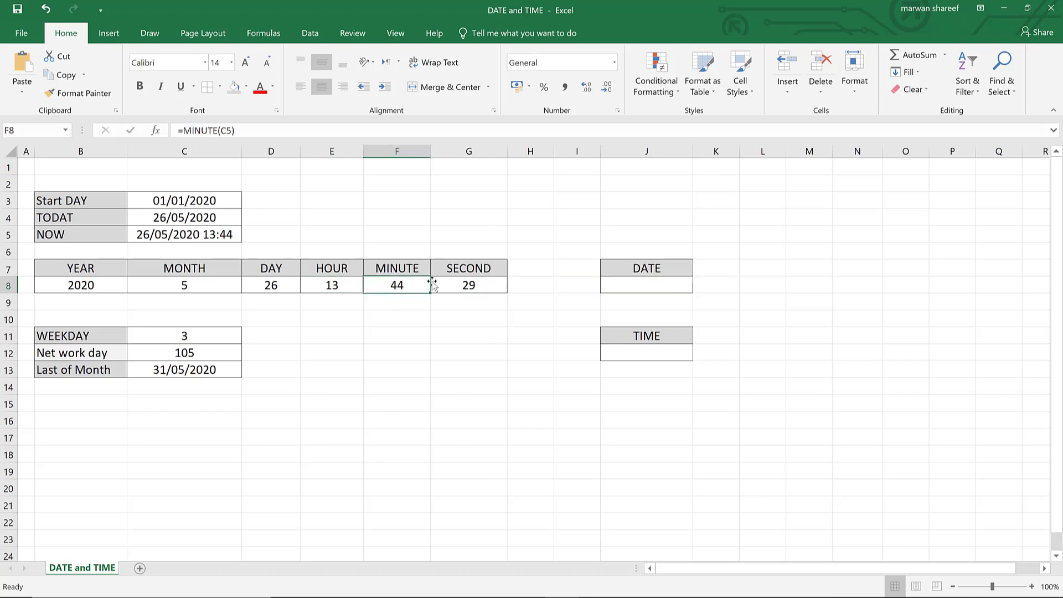
{"action": "left_click", "coordinate": [448, 281]}
{"action": "left_click", "coordinate": [653, 352]}
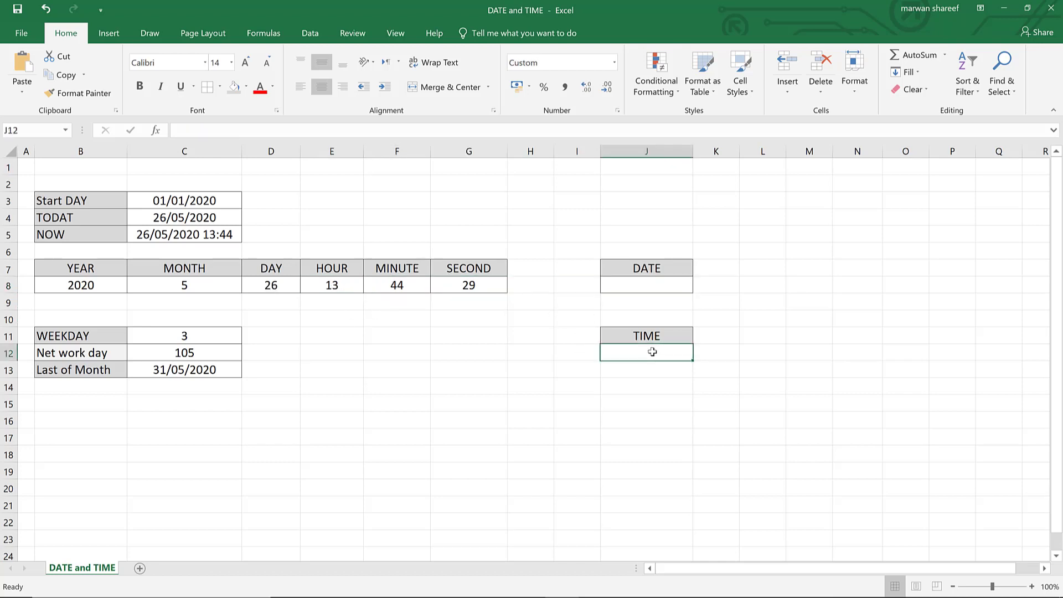
{"action": "left_click", "coordinate": [631, 286]}
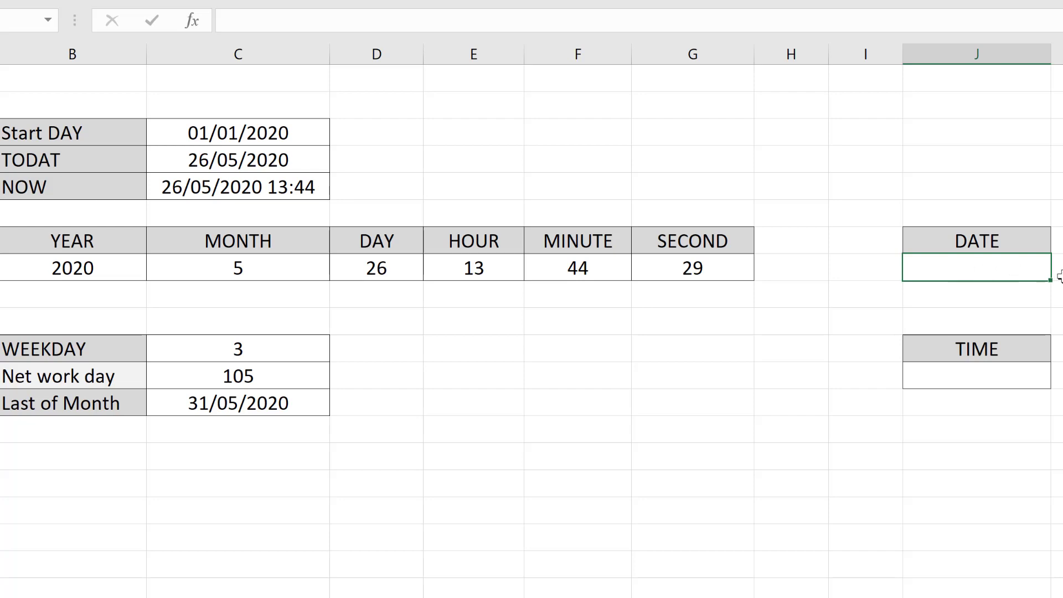
Step: Enter =DATE(B8,C8,D8) in J8, combining year 2020, month 5 and day 26 into 26/05/2020
{"action": "type", "text": "="}
{"action": "type", "text": "DATE("}
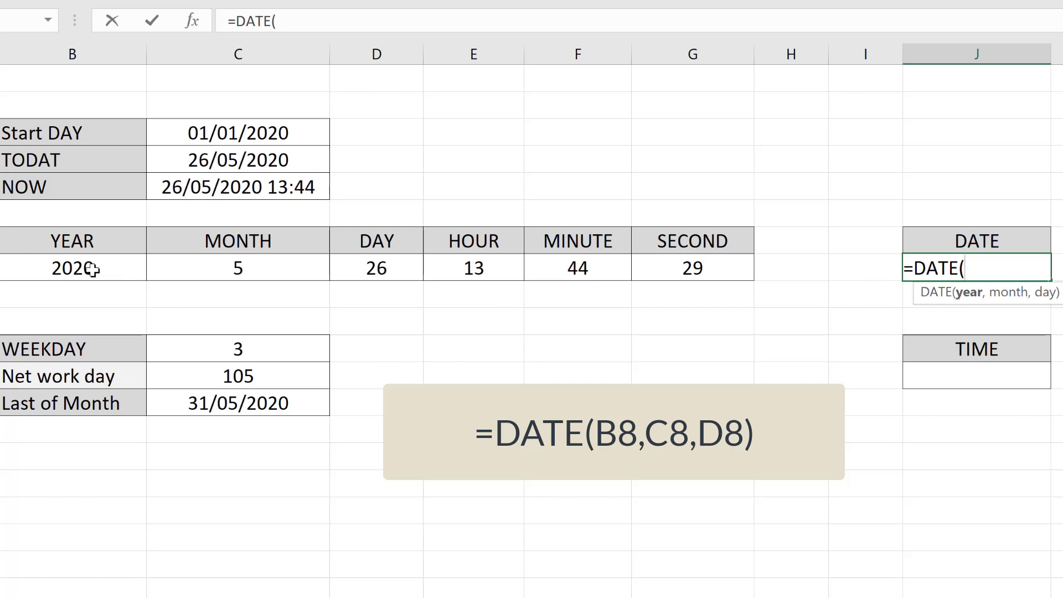
{"action": "left_click", "coordinate": [65, 267]}
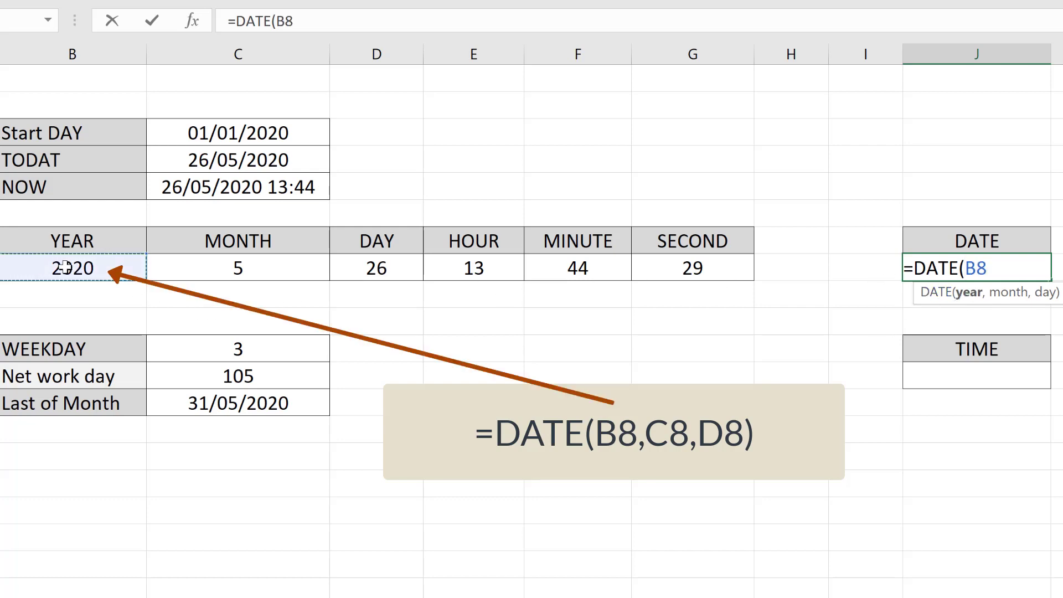
{"action": "type", "text": ","}
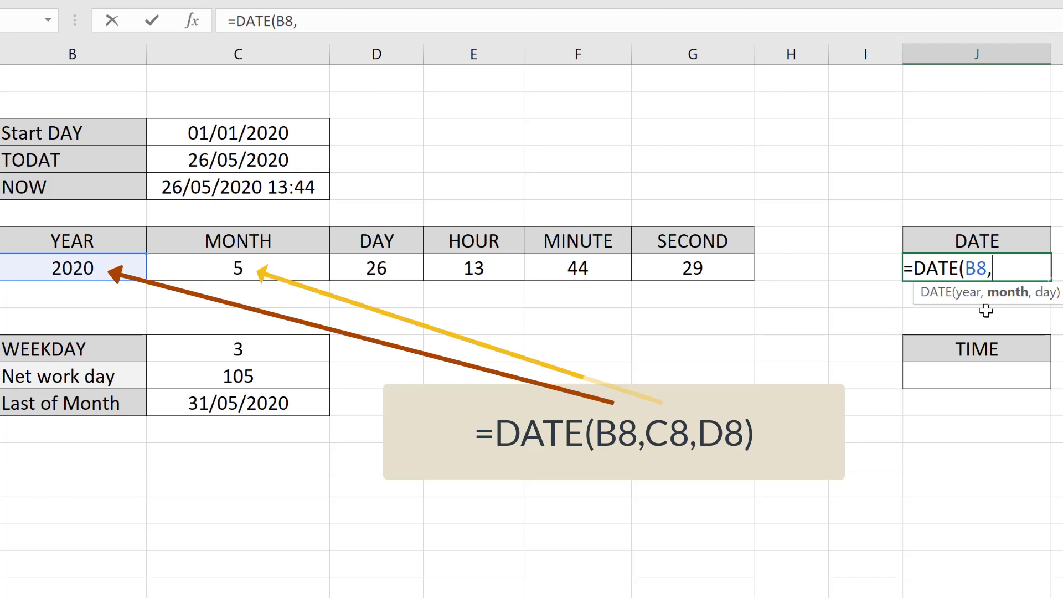
{"action": "left_click", "coordinate": [239, 272]}
{"action": "type", "text": ","}
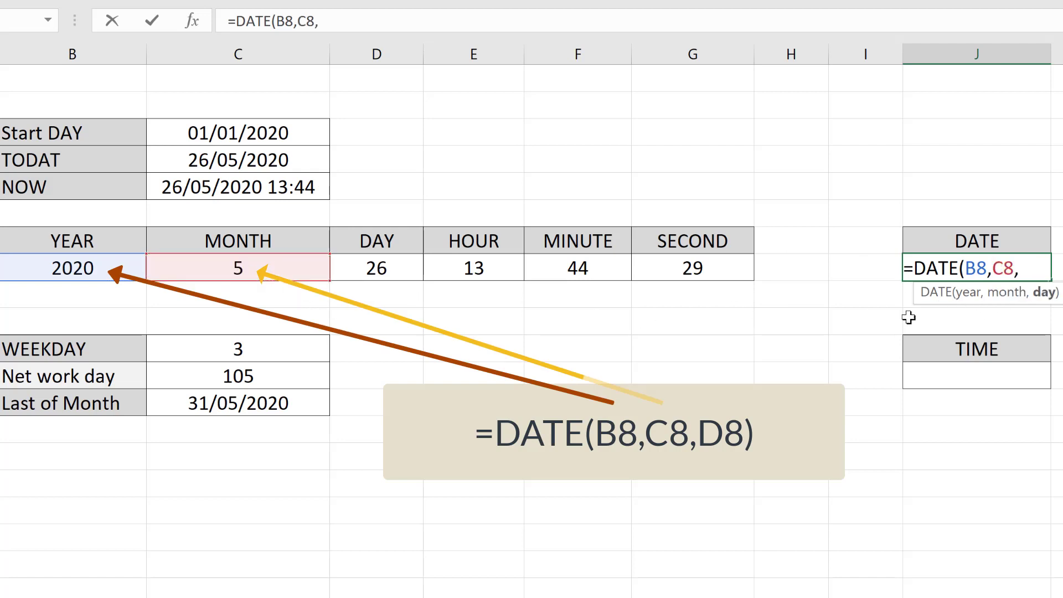
{"action": "left_click", "coordinate": [386, 270]}
{"action": "type", "text": ")"}
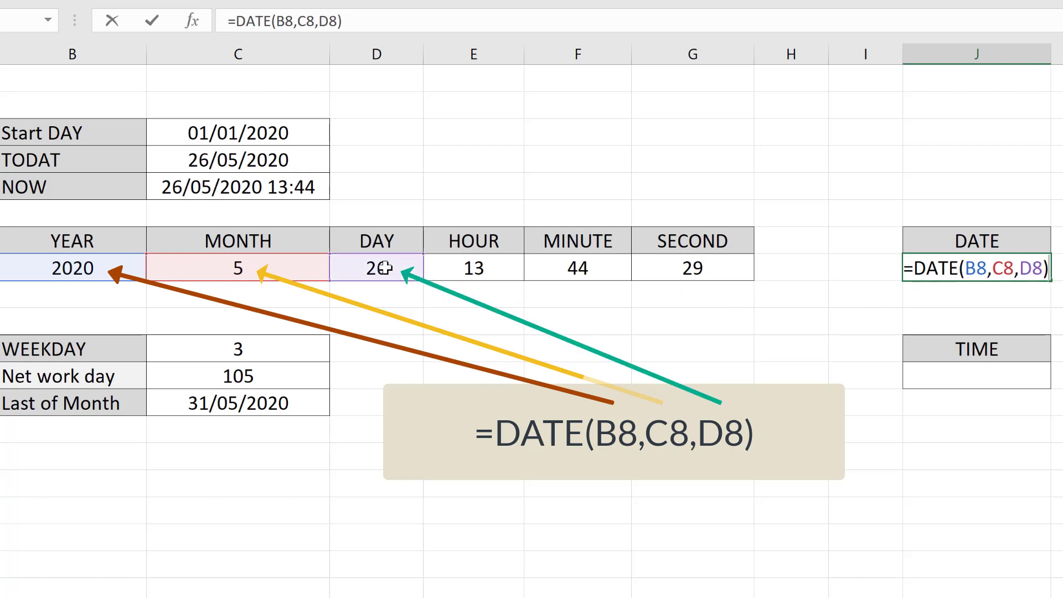
{"action": "key", "text": "Return"}
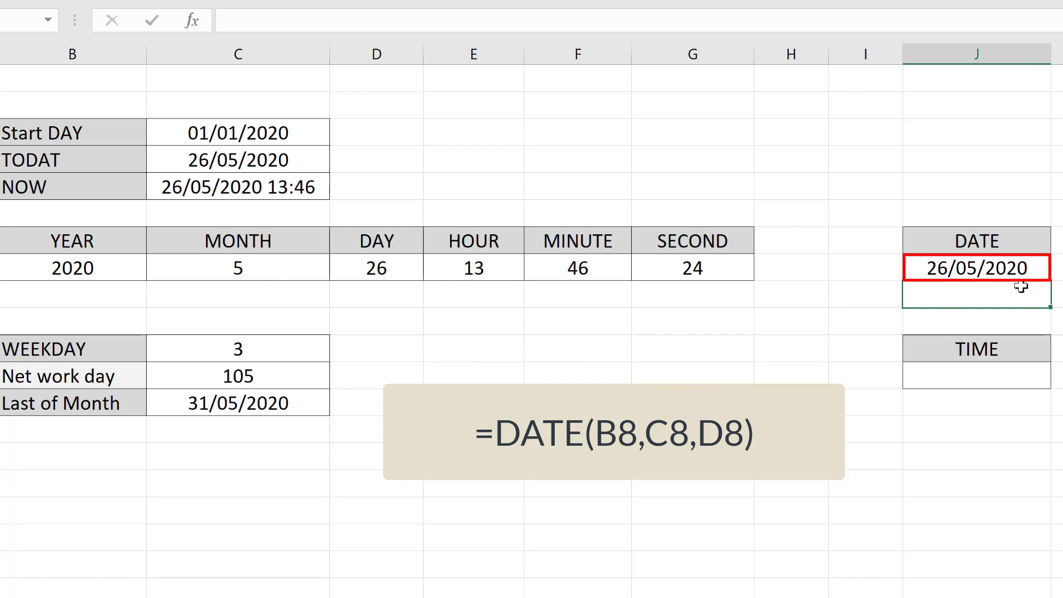
{"action": "left_click", "coordinate": [1005, 378]}
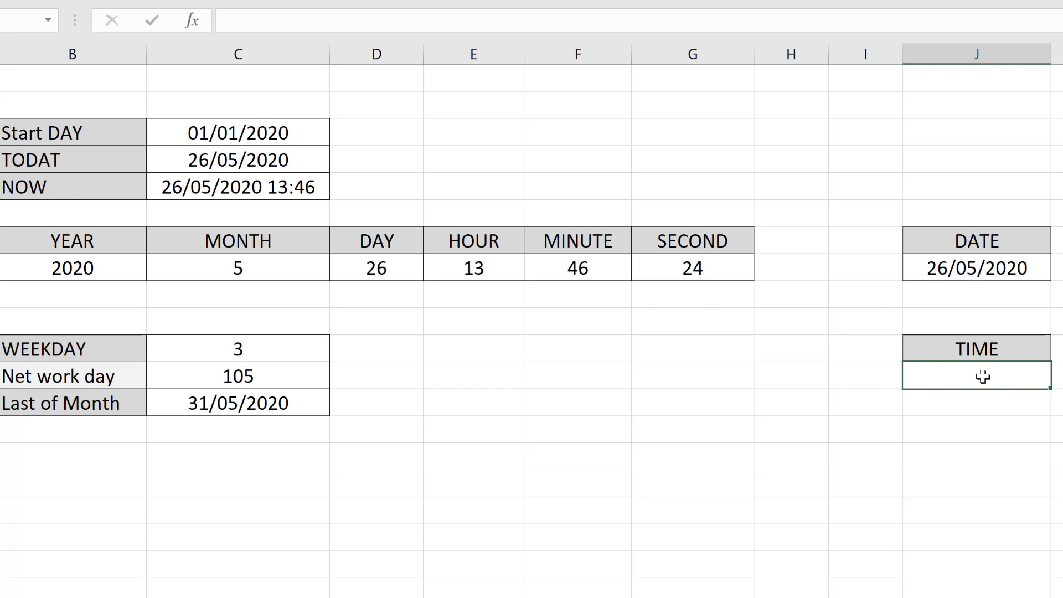
Step: Enter =TIME(E8,F8,G8) in J12, building 1:47 PM from the hour, minute and second cells
{"action": "type", "text": "=TI"}
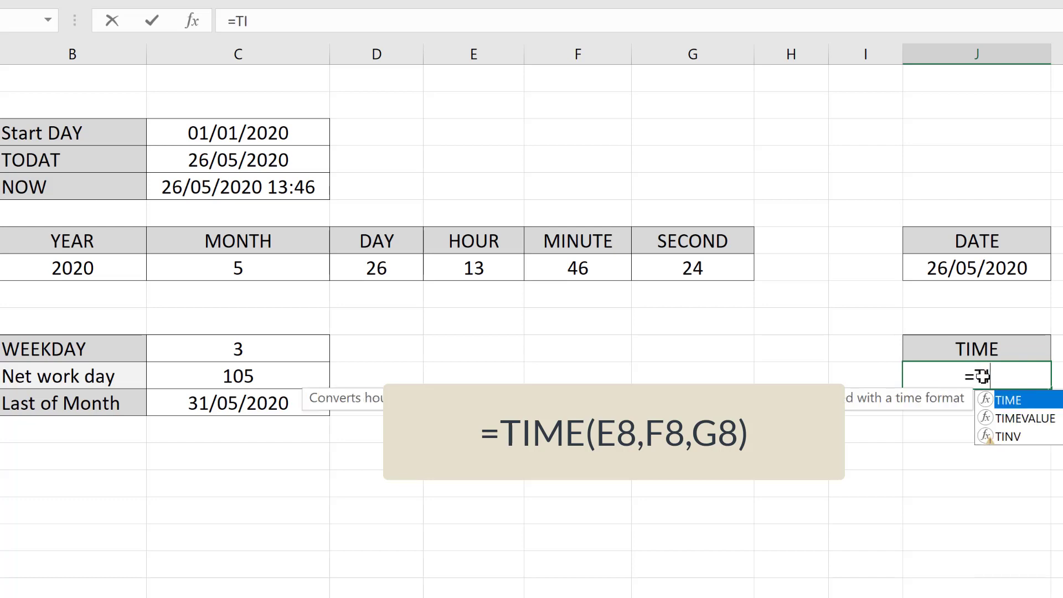
{"action": "type", "text": "ME("}
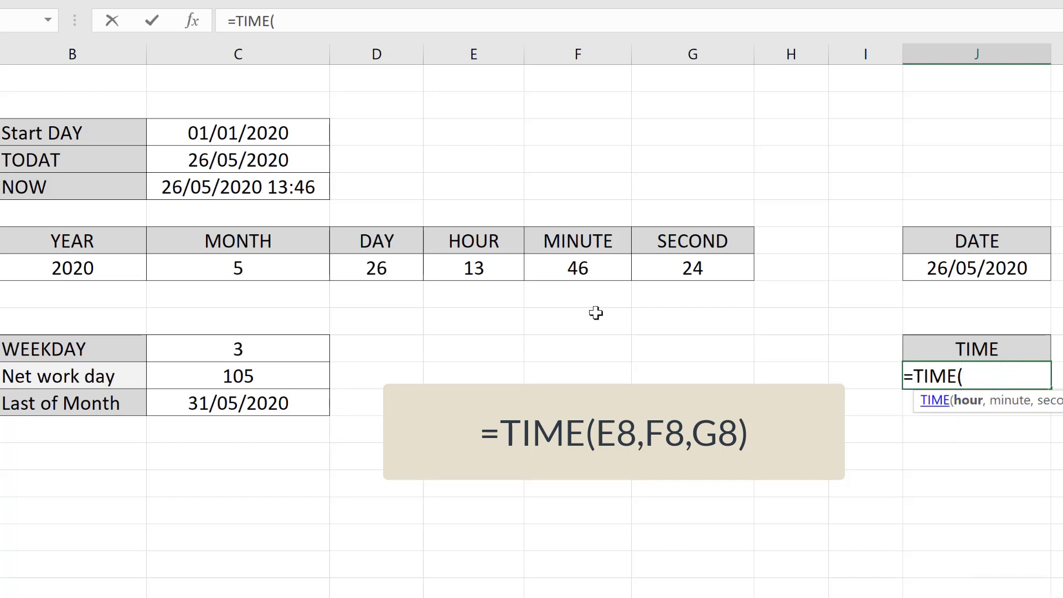
{"action": "left_click", "coordinate": [470, 270]}
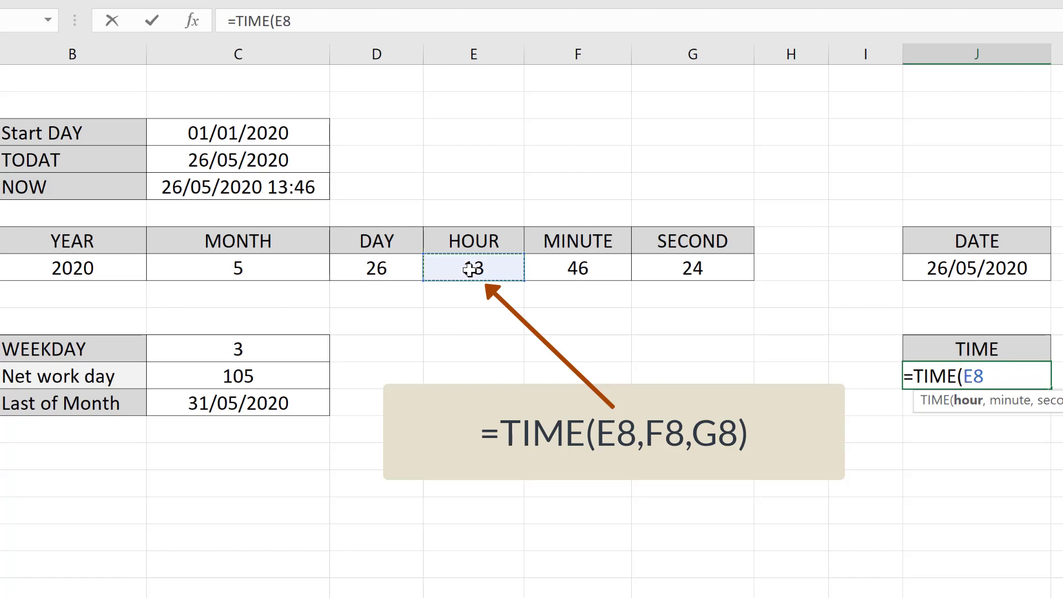
{"action": "type", "text": ","}
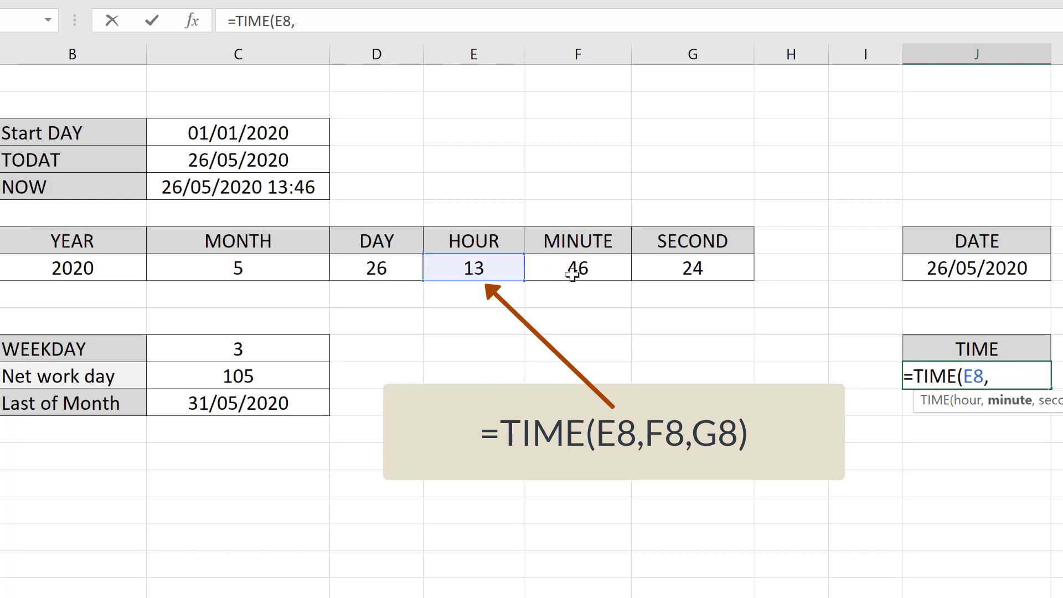
{"action": "left_click", "coordinate": [580, 272]}
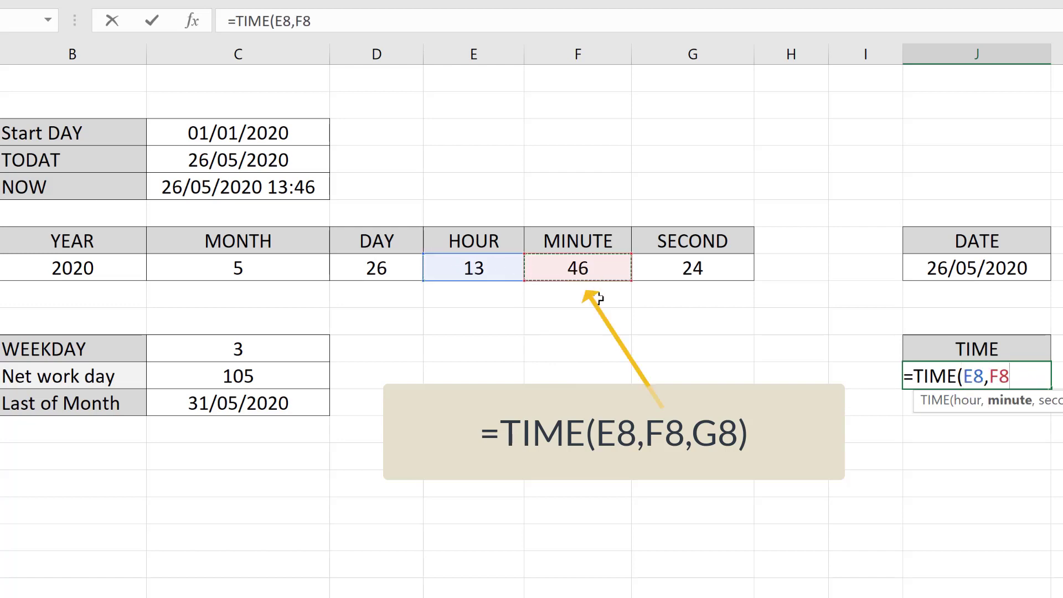
{"action": "type", "text": ","}
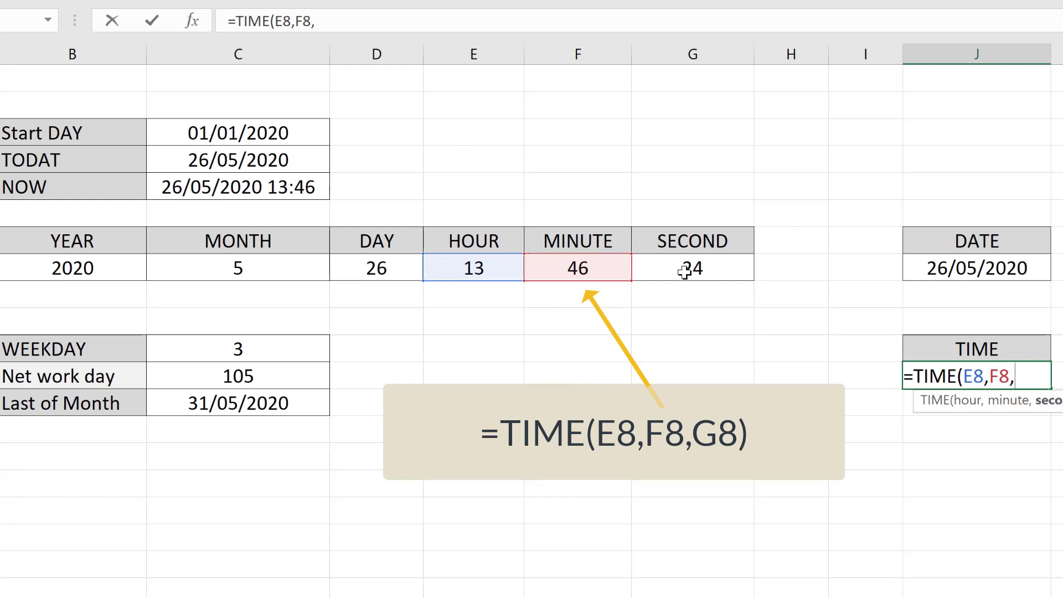
{"action": "left_click", "coordinate": [686, 270]}
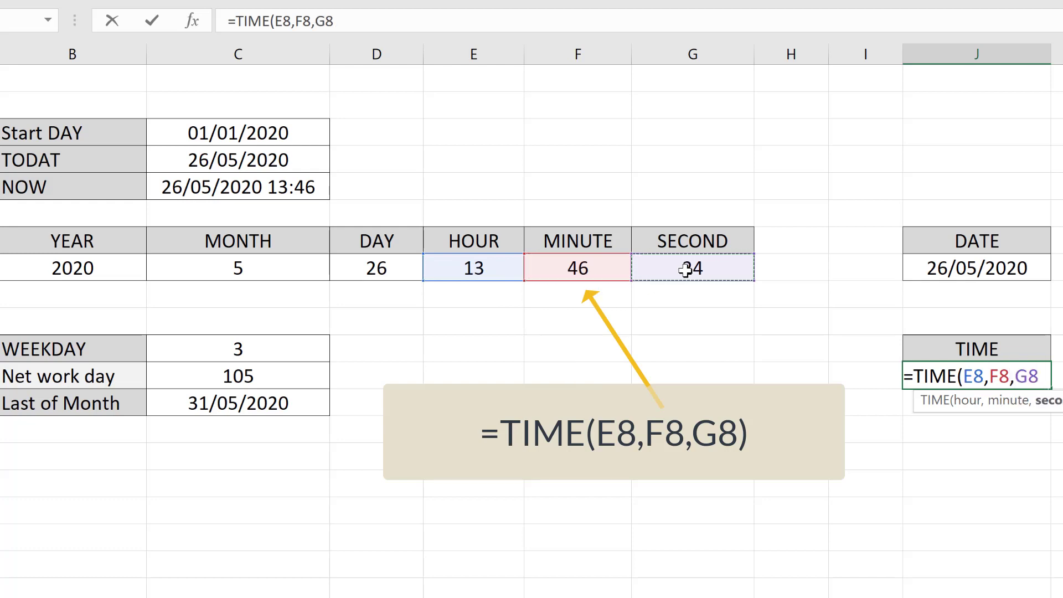
{"action": "type", "text": ")"}
{"action": "key", "text": "Return"}
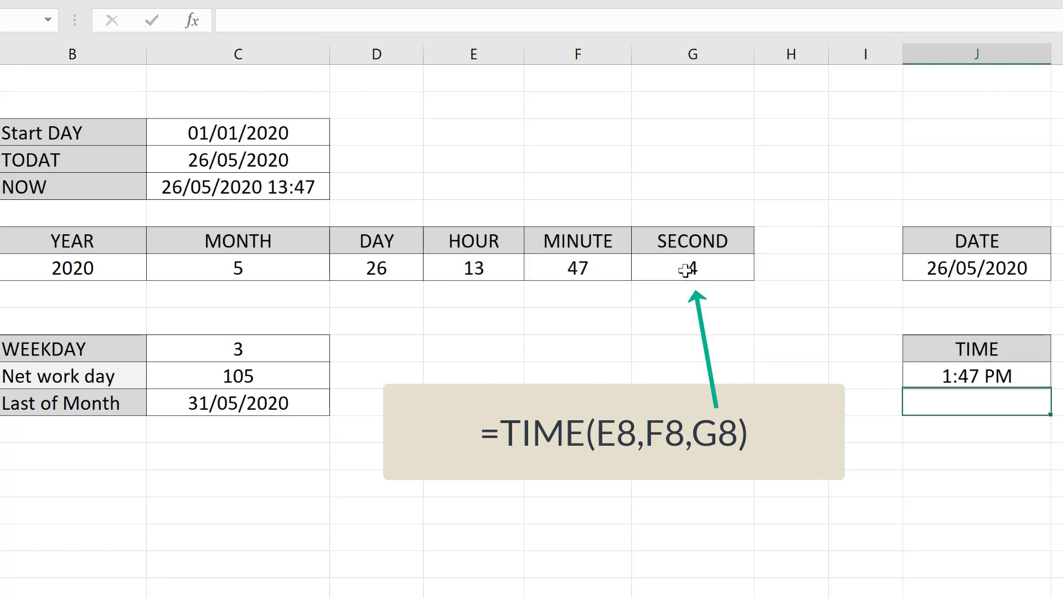